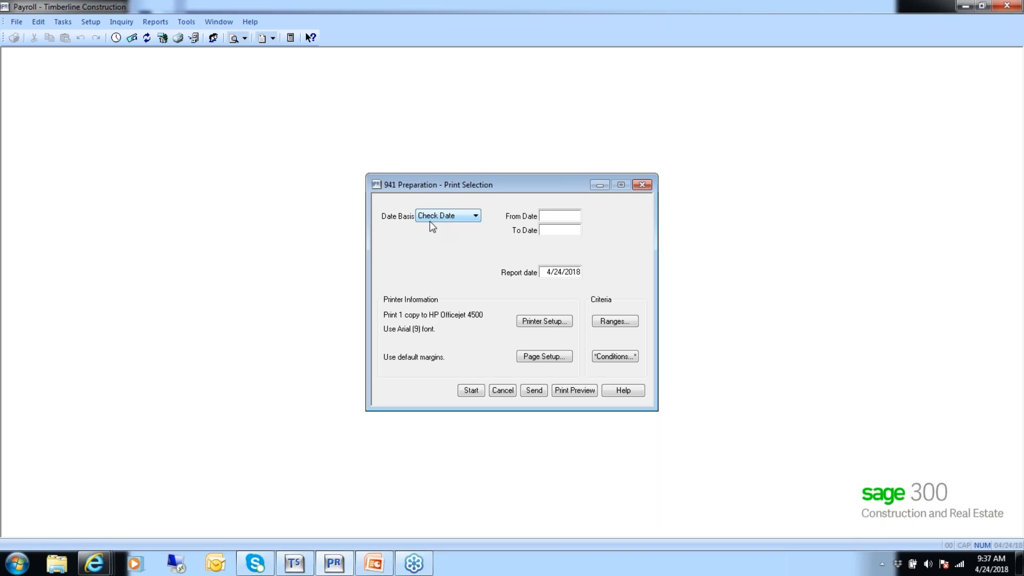
Preview the 941 Preparation report for check dates 1/01/2015 to 3/31/2015, and close the report and its print selection.
left_click(551, 217)
type("010115")
key("Tab")
type("033115")
key("Tab")
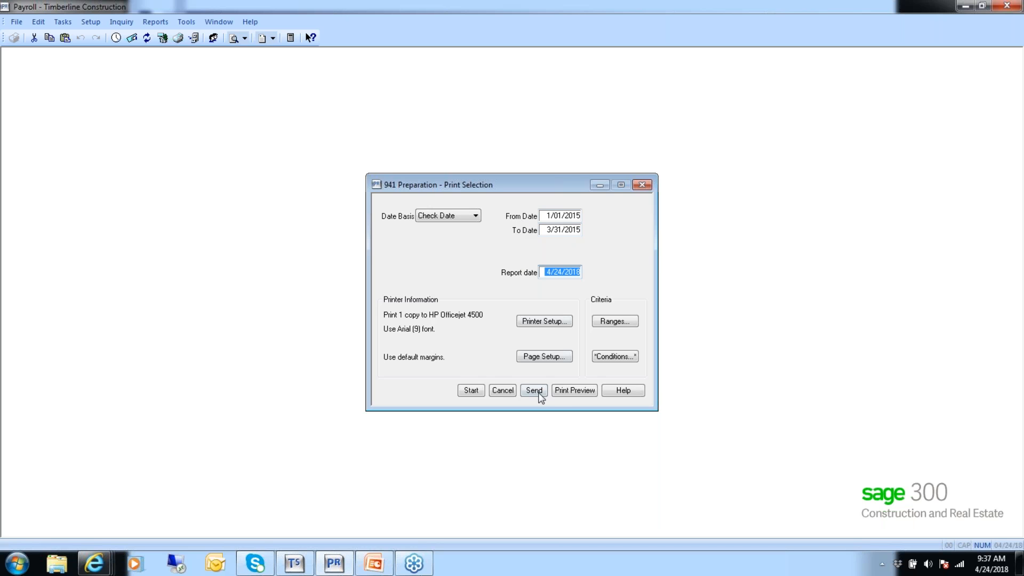
left_click(571, 392)
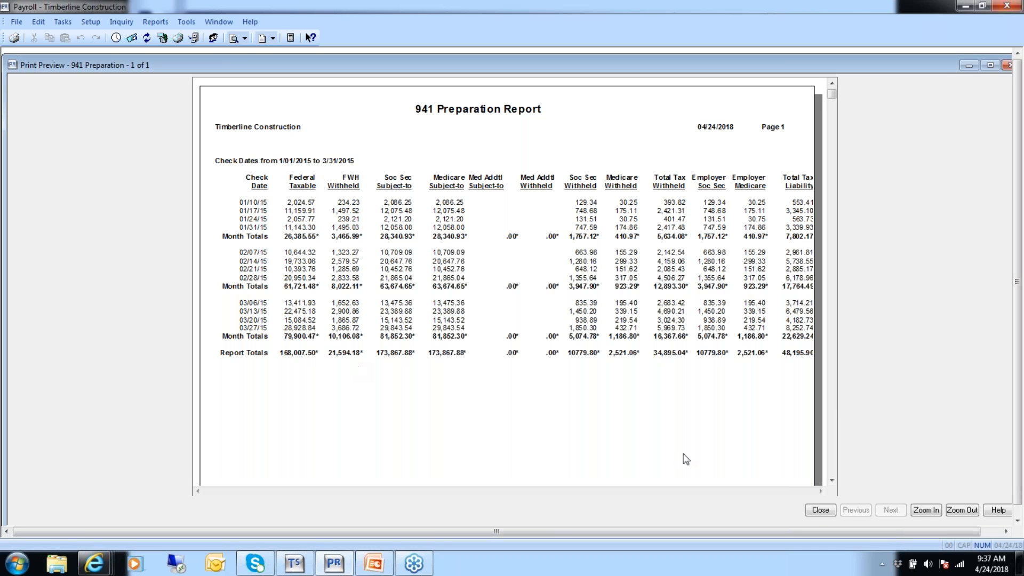
left_click(820, 510)
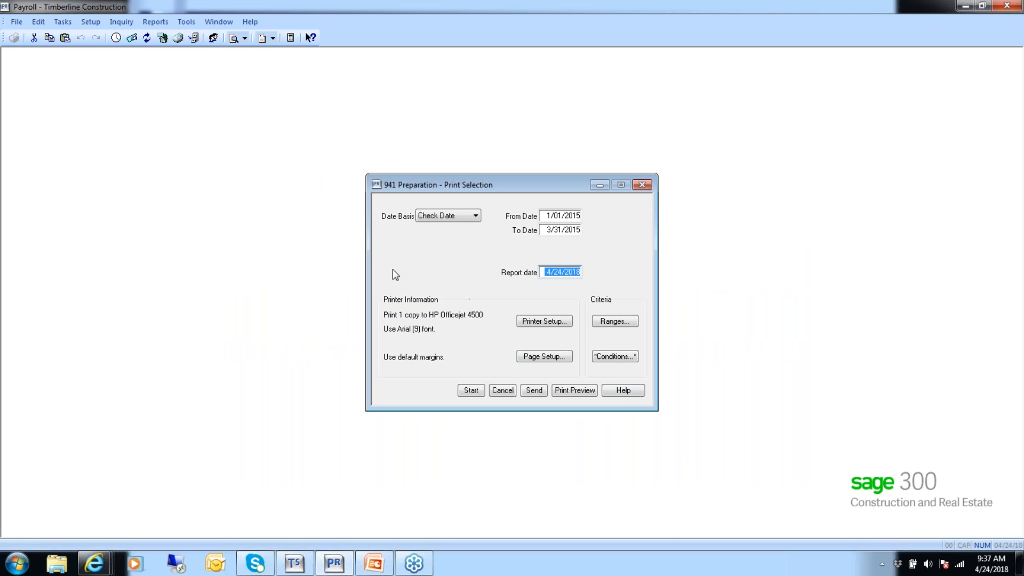
left_click(499, 392)
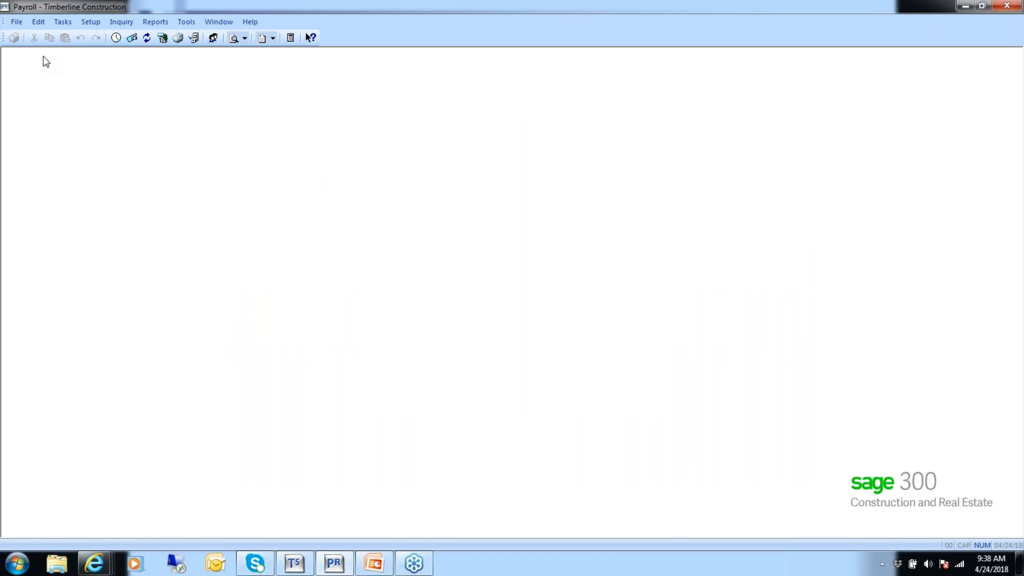
Preview the Quarterly Employee Count tax preparation report for state OR, quarter 1, year 2015.
left_click(164, 26)
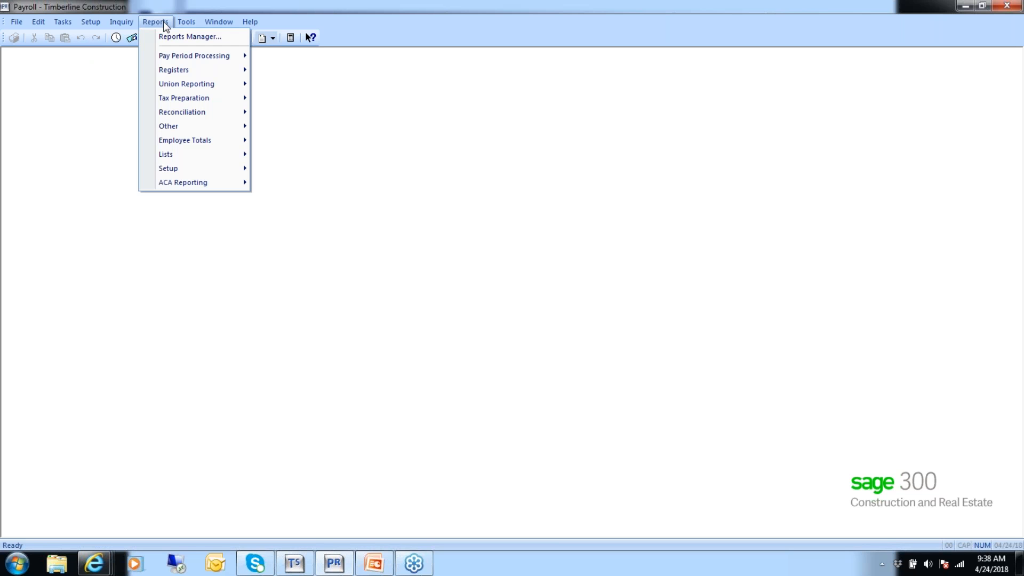
mouse_move(194, 101)
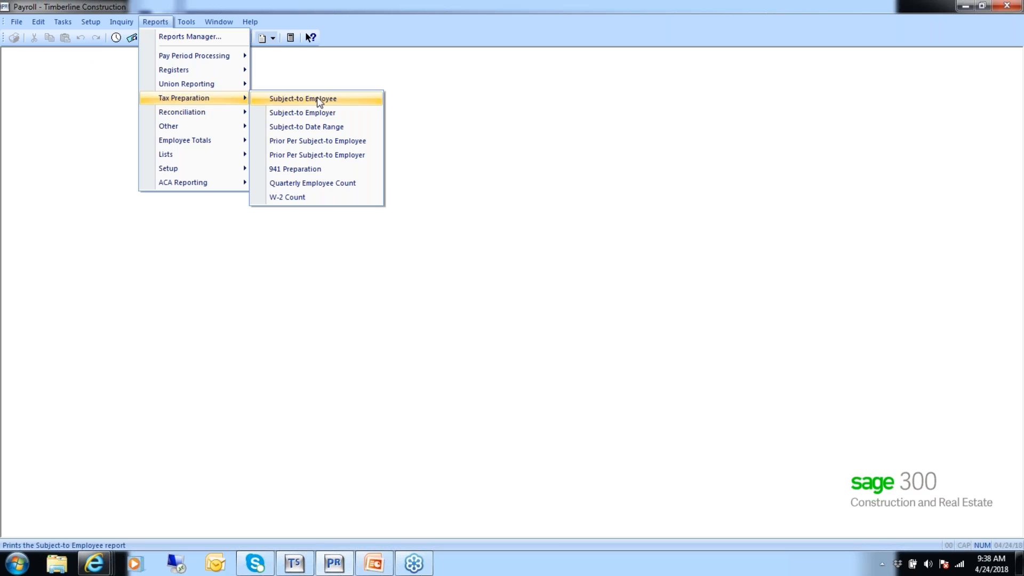
left_click(328, 188)
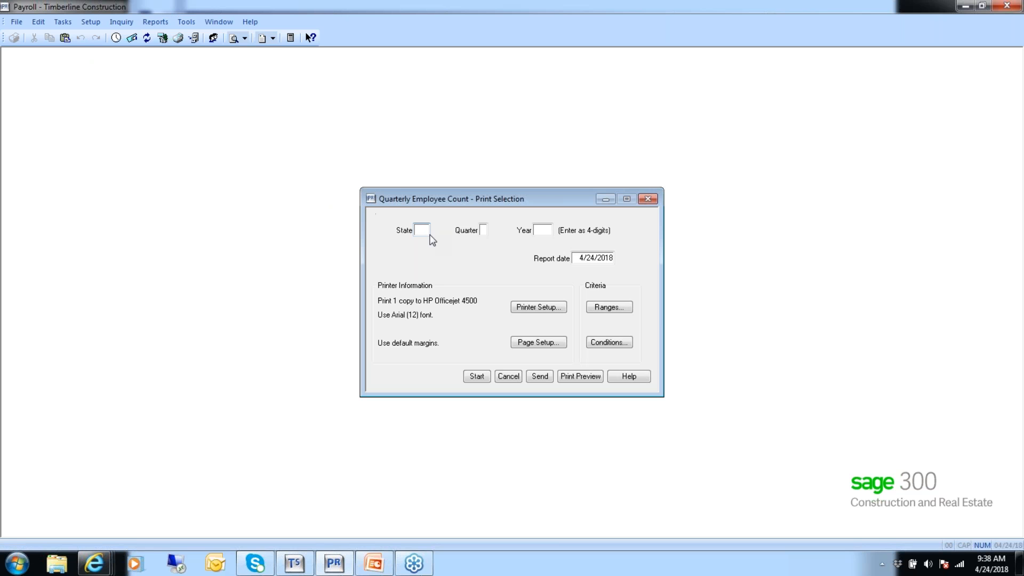
type("OR")
type("2015")
left_click(575, 378)
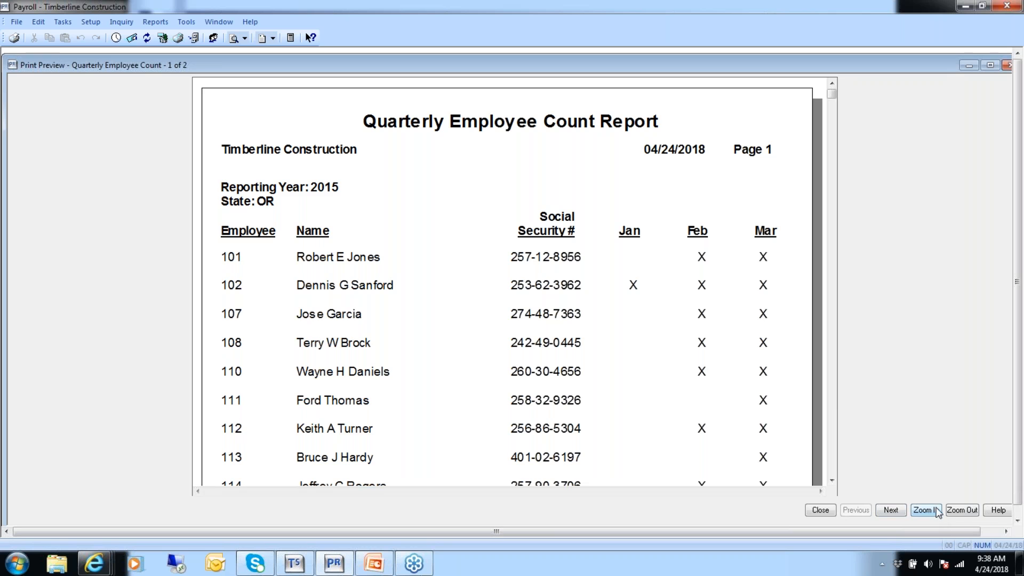
Examine the full second page of the Quarterly Employee Count report, and close the report and its print selection.
left_click(958, 513)
left_click(891, 511)
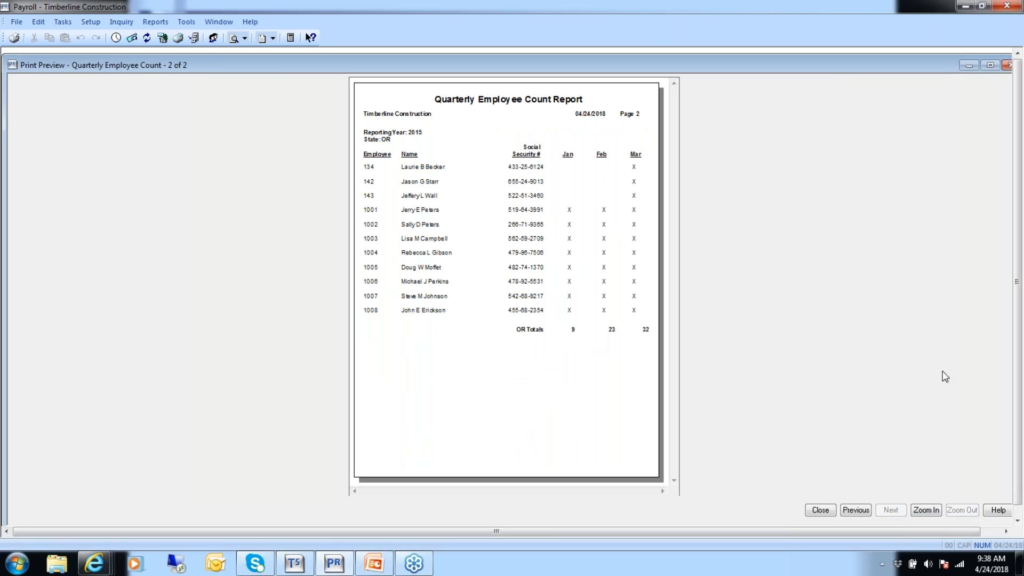
left_click(821, 511)
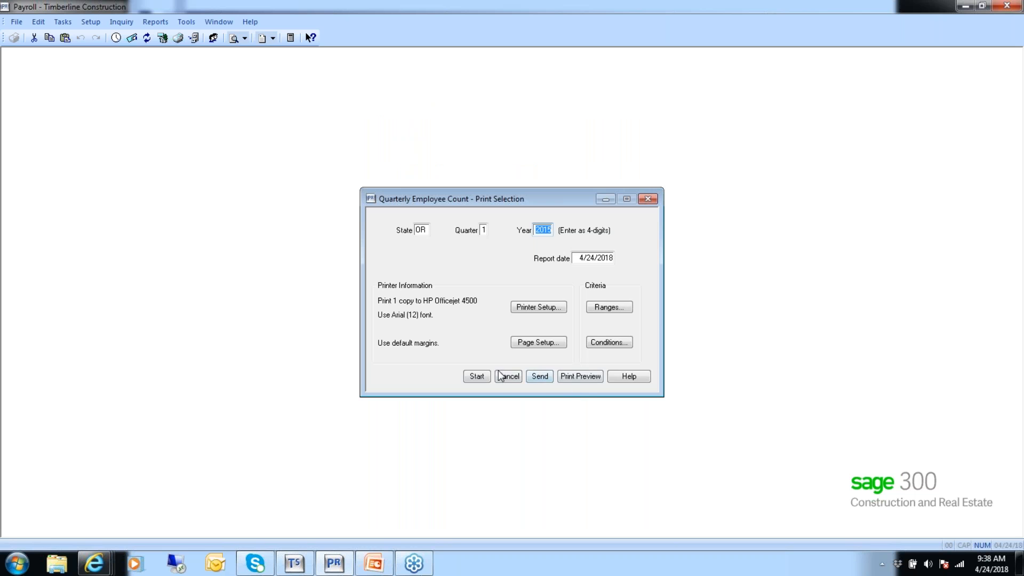
left_click(506, 377)
Preview the Subject-to Employee tax preparation report with its default settings, and close it without printing.
left_click(155, 24)
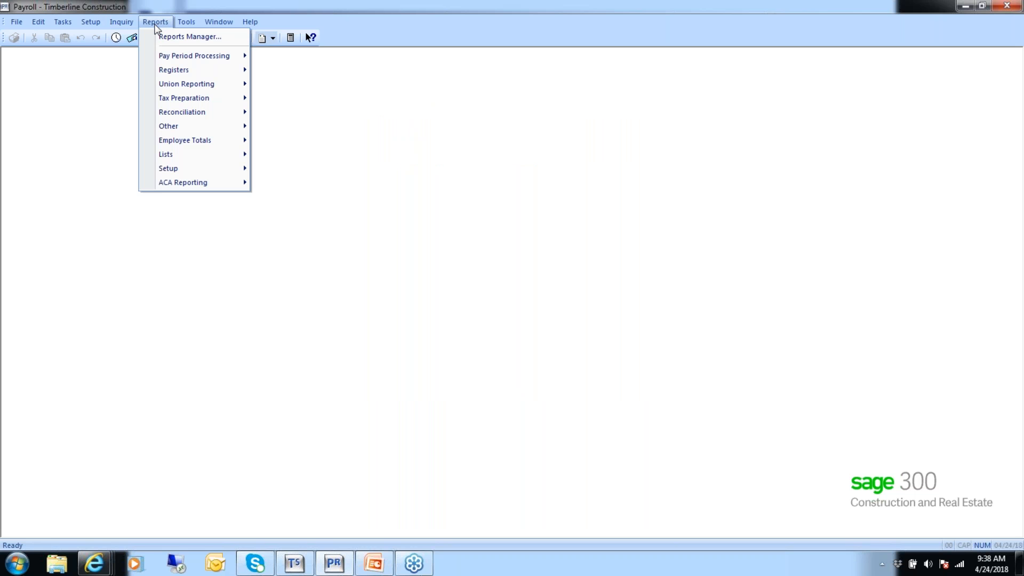
mouse_move(180, 103)
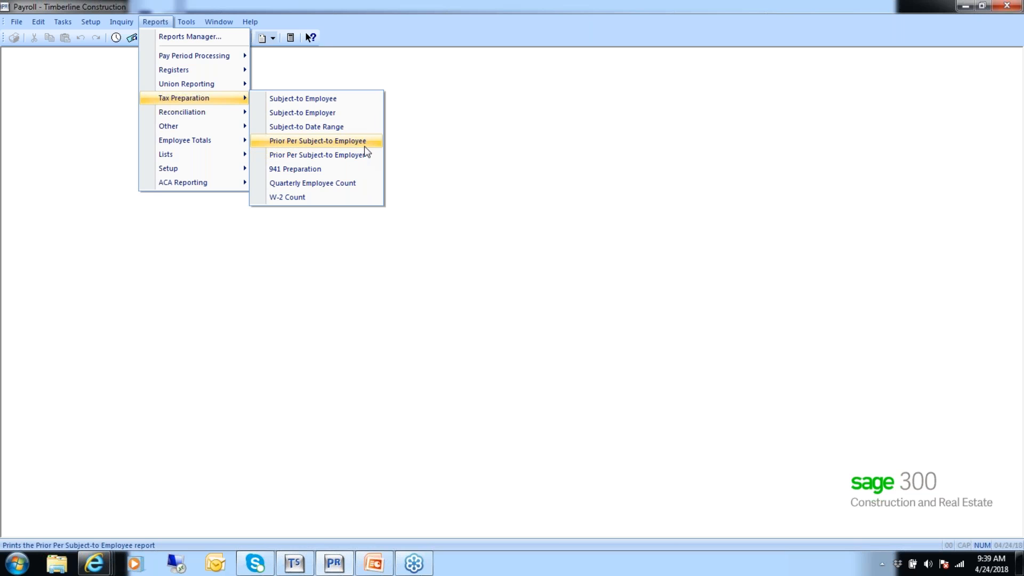
left_click(301, 99)
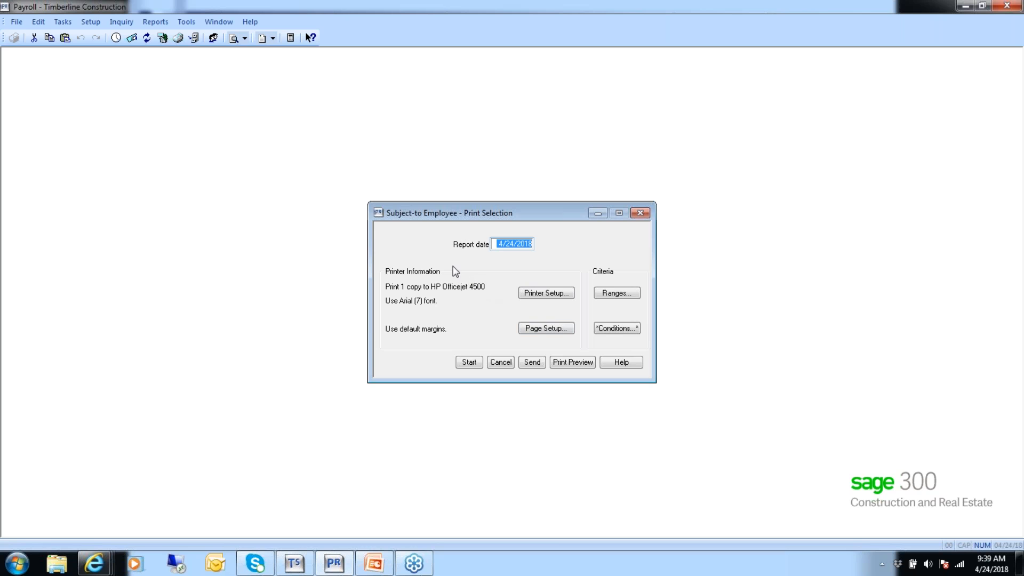
left_click(574, 364)
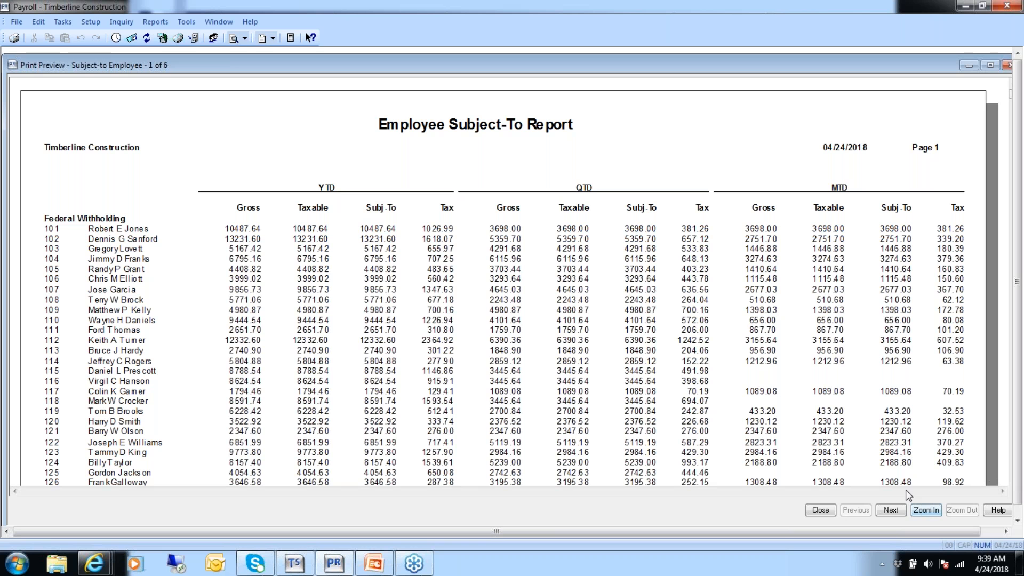
left_click(824, 509)
left_click(501, 366)
Preview the Subject-to Employer tax preparation report with its default settings, and close it without printing.
left_click(155, 21)
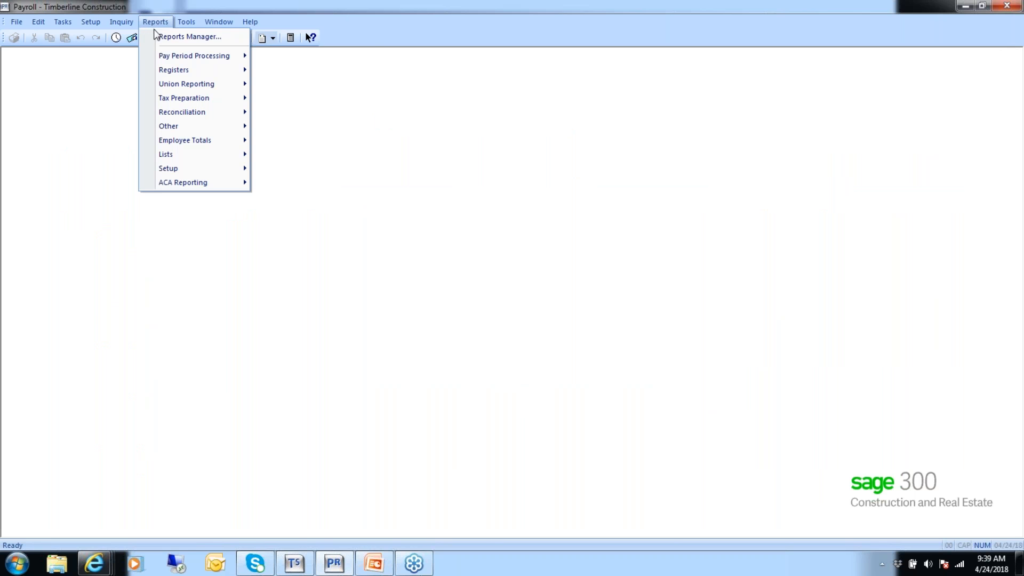
mouse_move(163, 100)
left_click(265, 113)
left_click(573, 362)
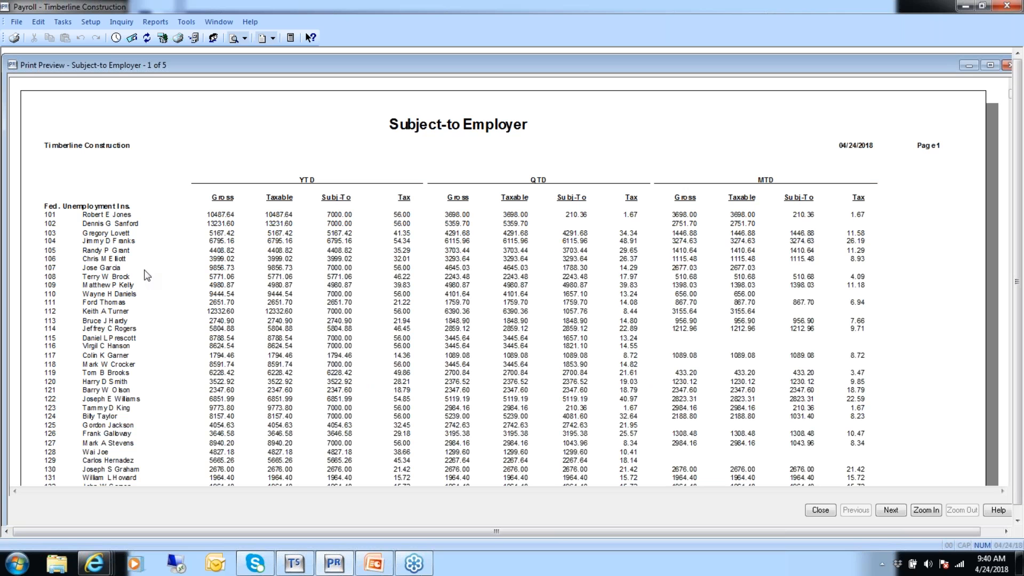
left_click(828, 510)
left_click(508, 363)
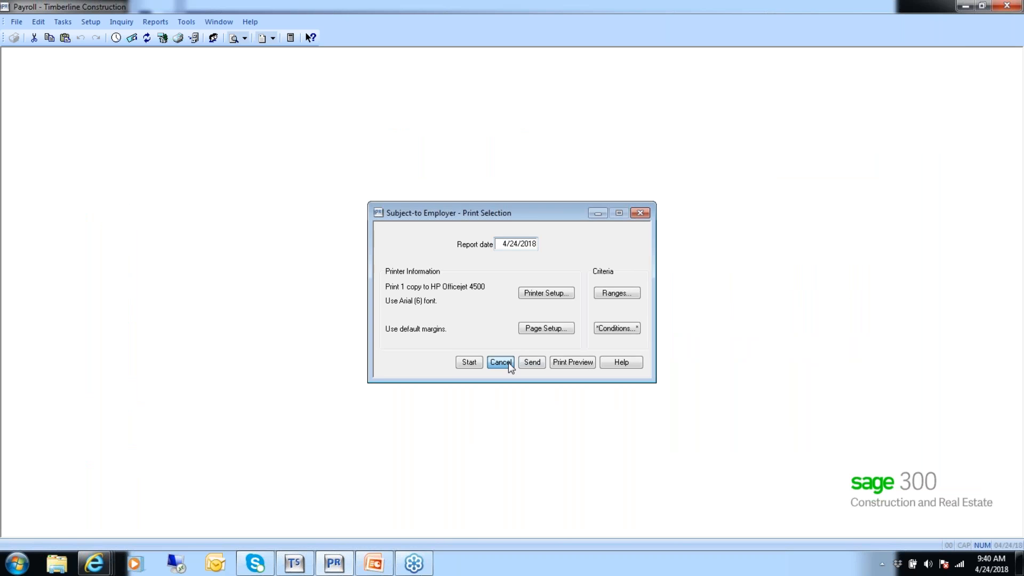
Preview the Prior Per Subject-to Employee tax preparation report with its default settings, and close it without printing.
left_click(161, 23)
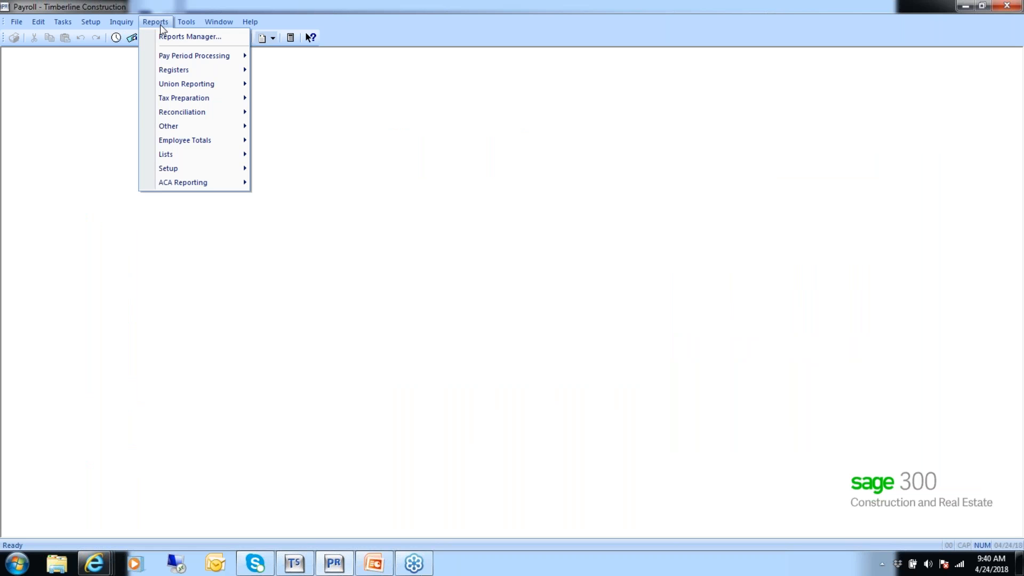
mouse_move(167, 110)
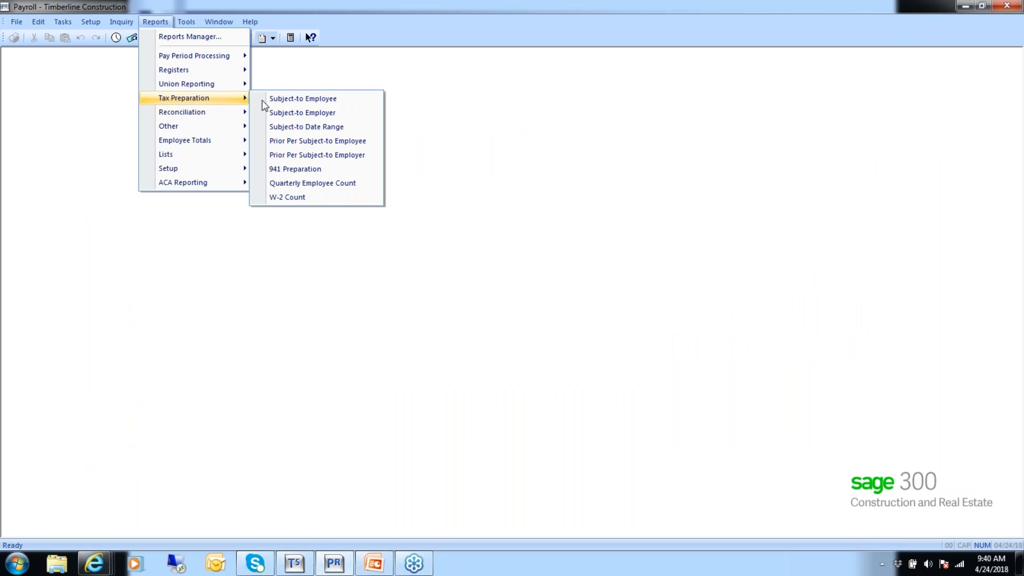
left_click(313, 140)
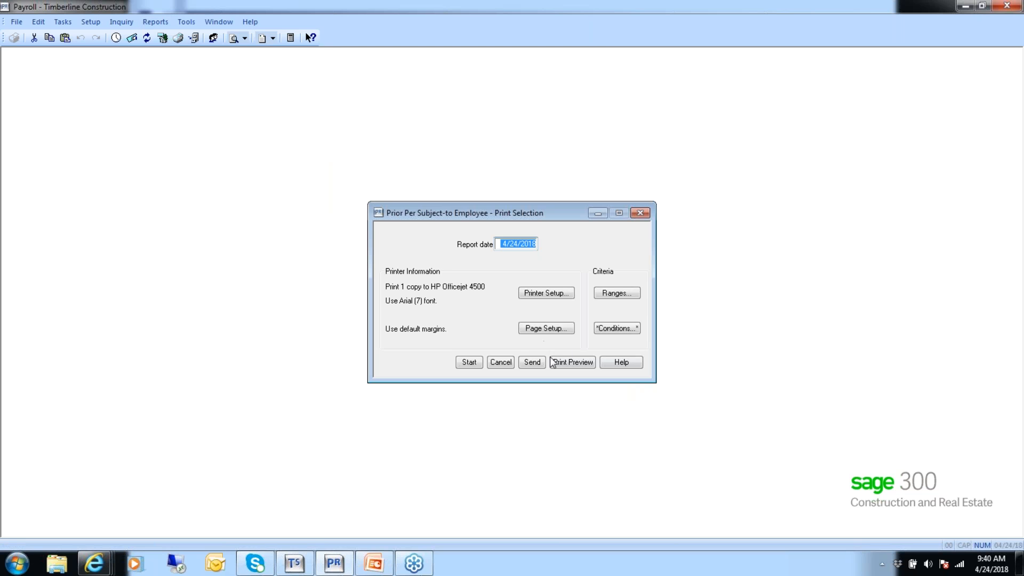
left_click(560, 364)
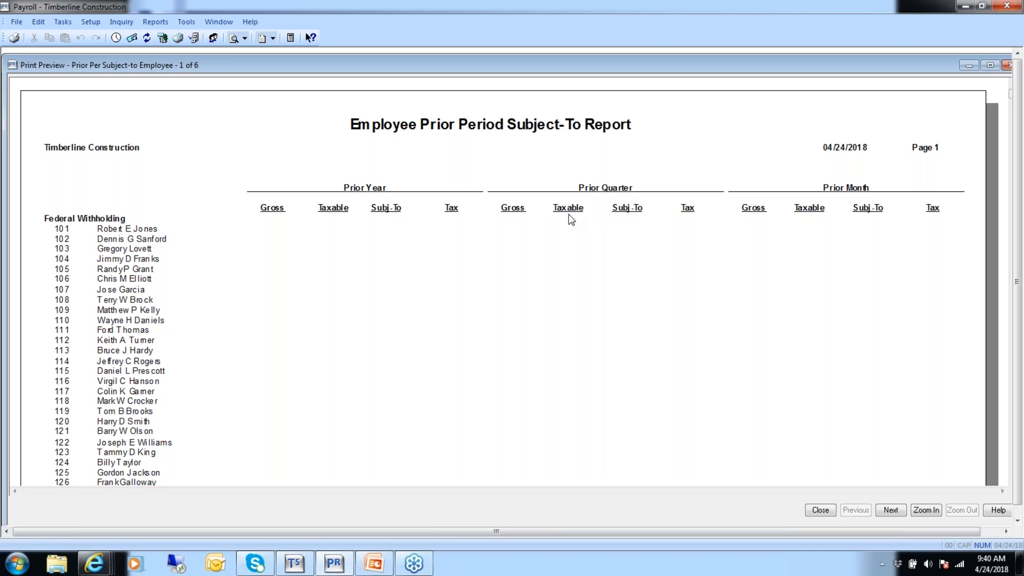
left_click(820, 511)
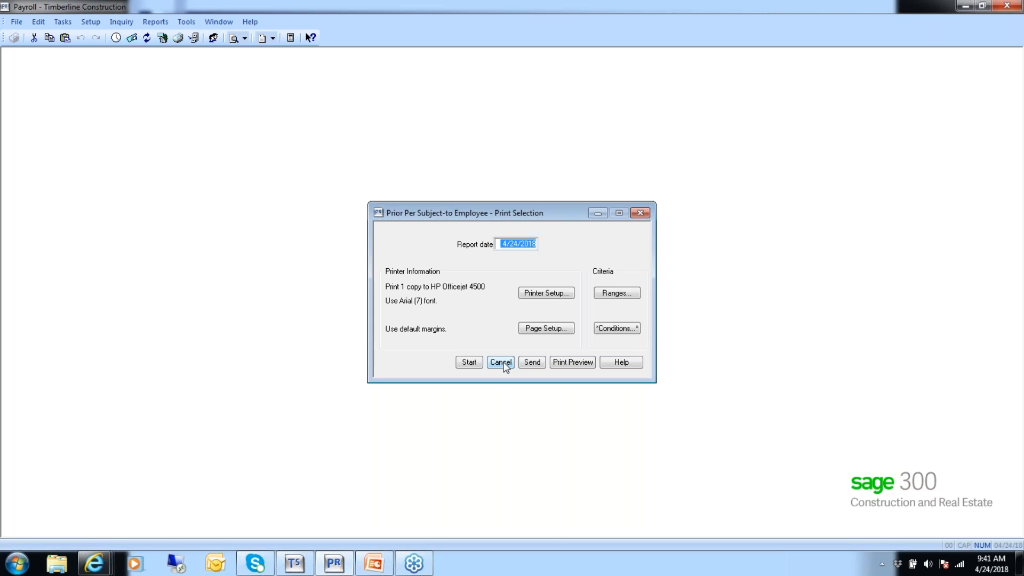
left_click(502, 361)
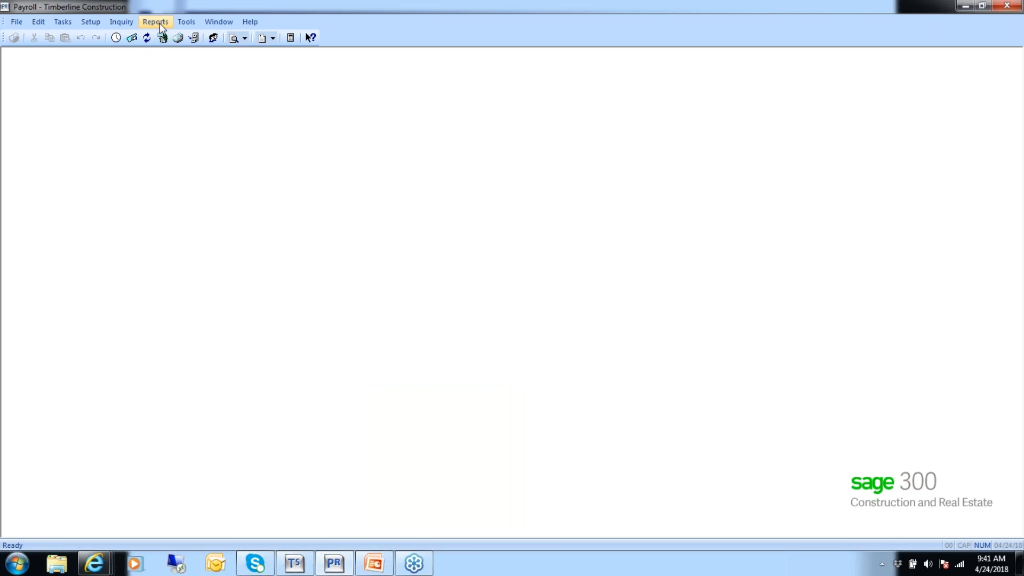
Open the Subject-to Date Range tax preparation report using PR Transactions (current) as the data file for check tax records.
left_click(156, 22)
mouse_move(169, 98)
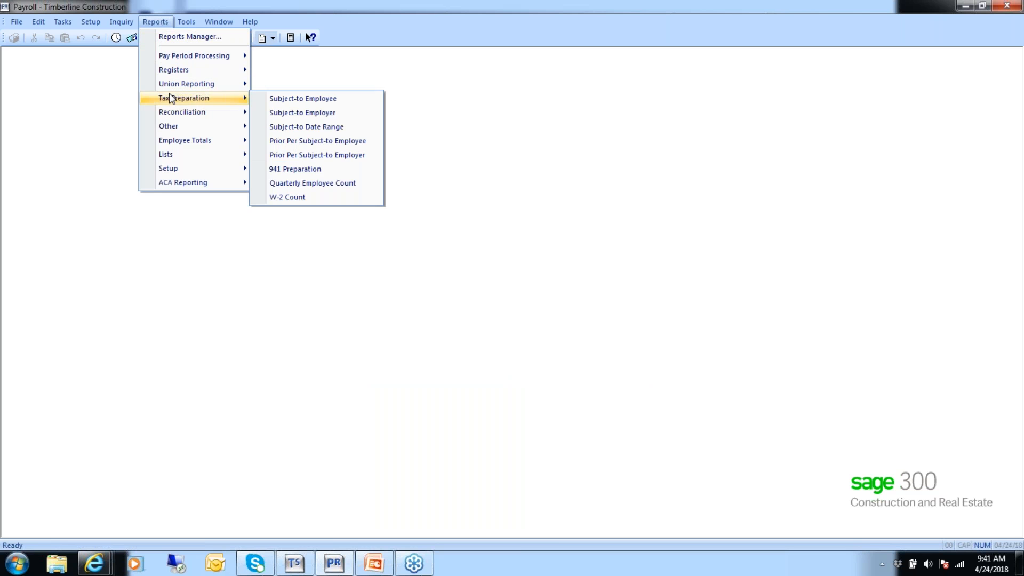
left_click(306, 128)
left_click(565, 285)
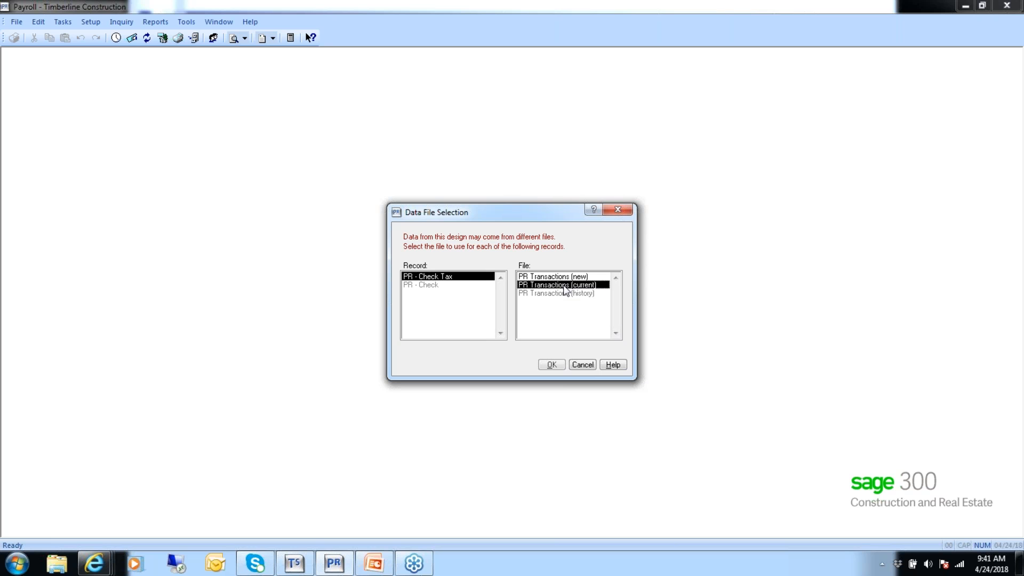
left_click(552, 365)
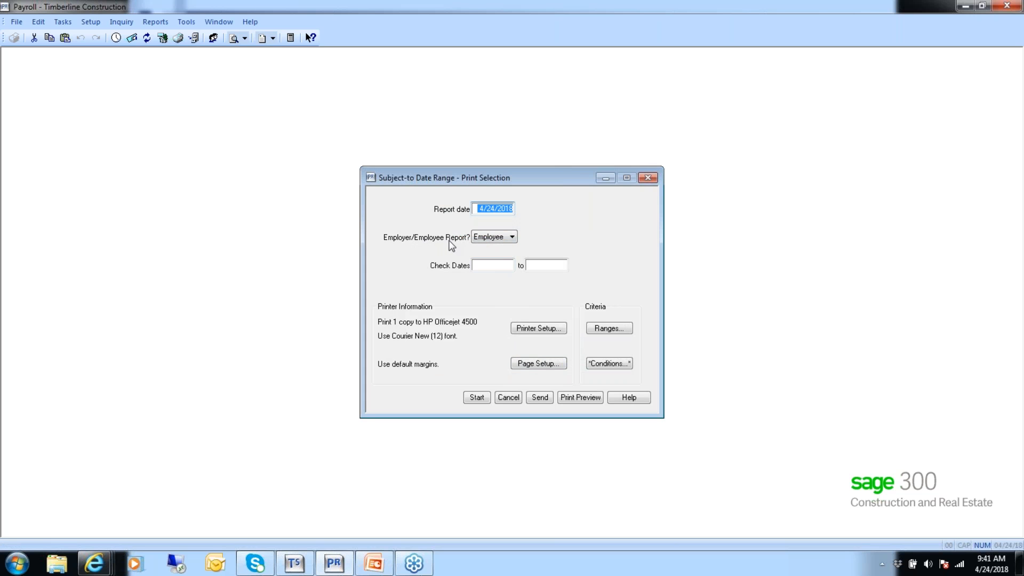
Preview the Employee version of the date range report for check dates 1/01/2015 to 3/31/2015, enlarge it to read, and close the preview.
left_click(483, 263)
type("010")
type("12015")
key("Tab")
type("03312015")
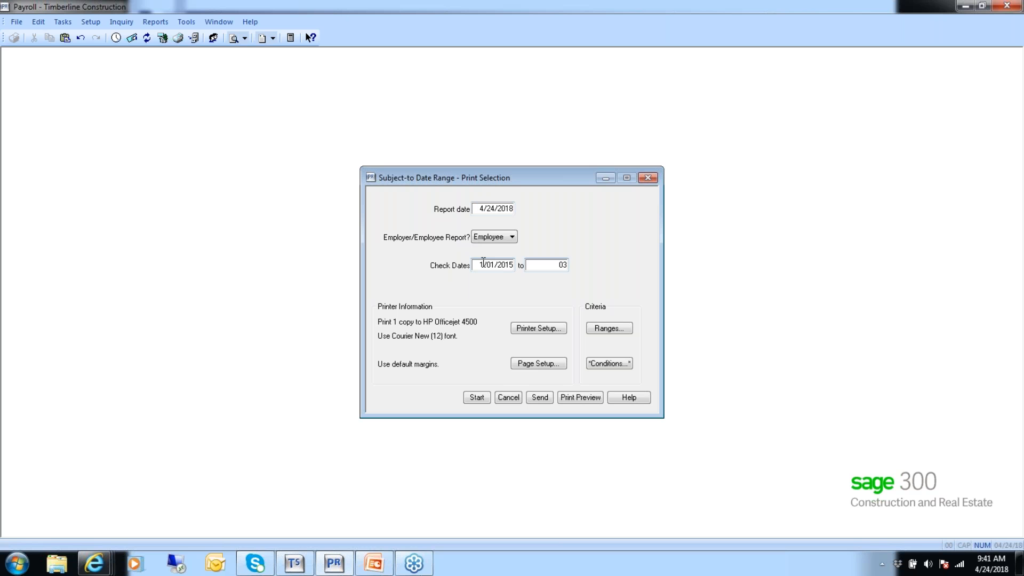
key("Tab")
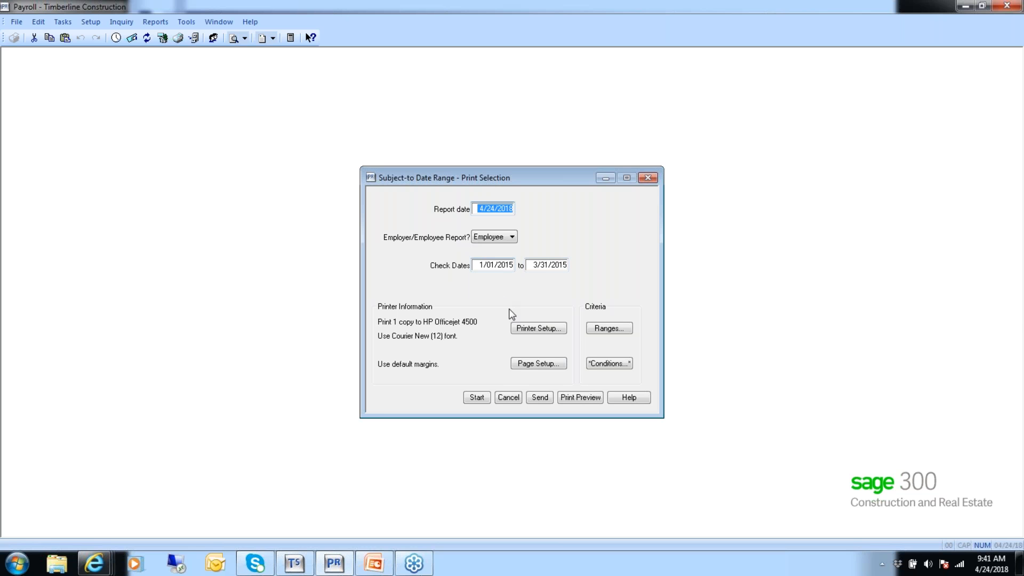
left_click(583, 398)
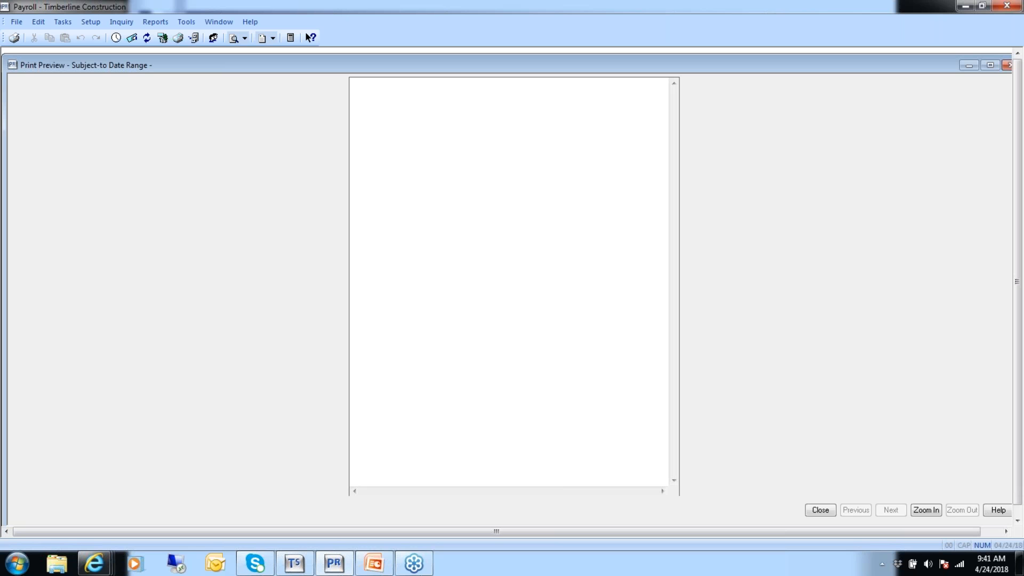
left_click(926, 510)
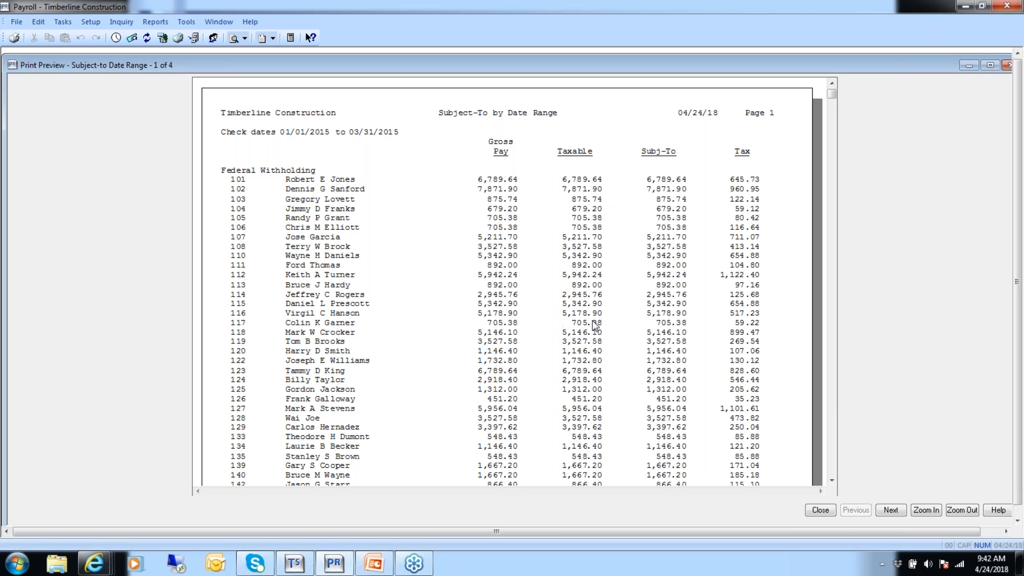
left_click(816, 511)
Preview the Employer version of the Subject-to Date Range report, and close the preview and print selection.
left_click(511, 236)
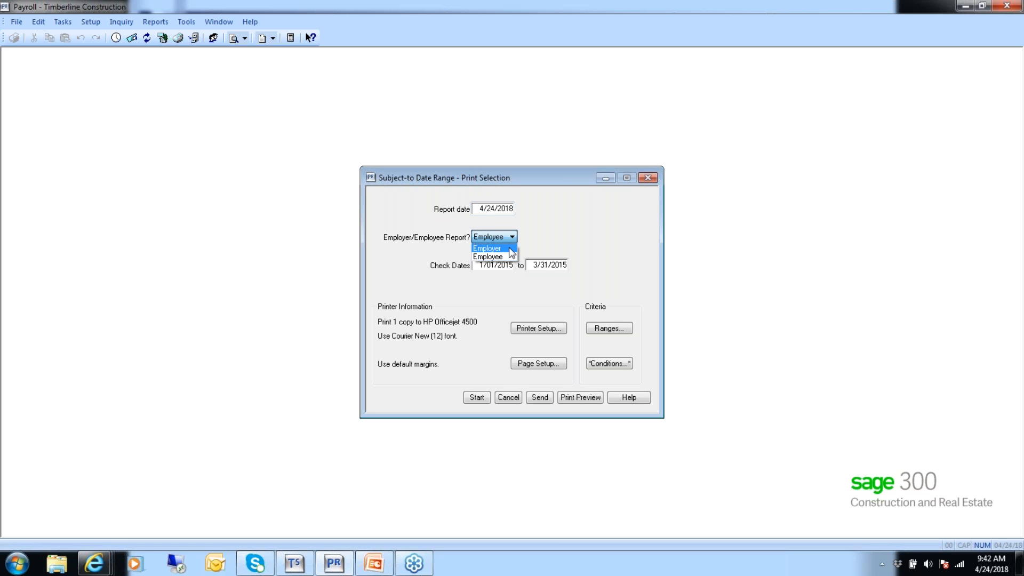
left_click(580, 398)
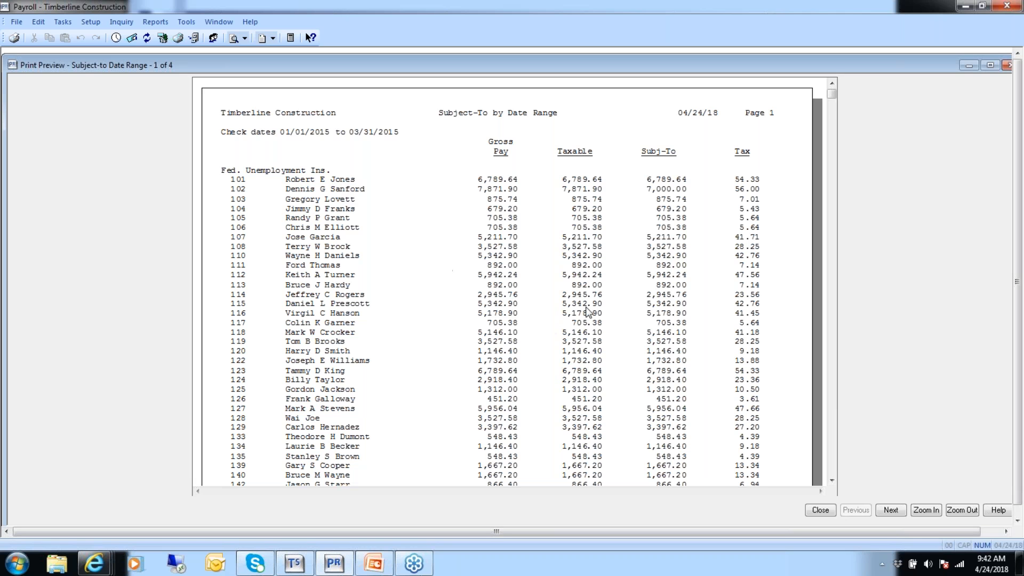
left_click(821, 510)
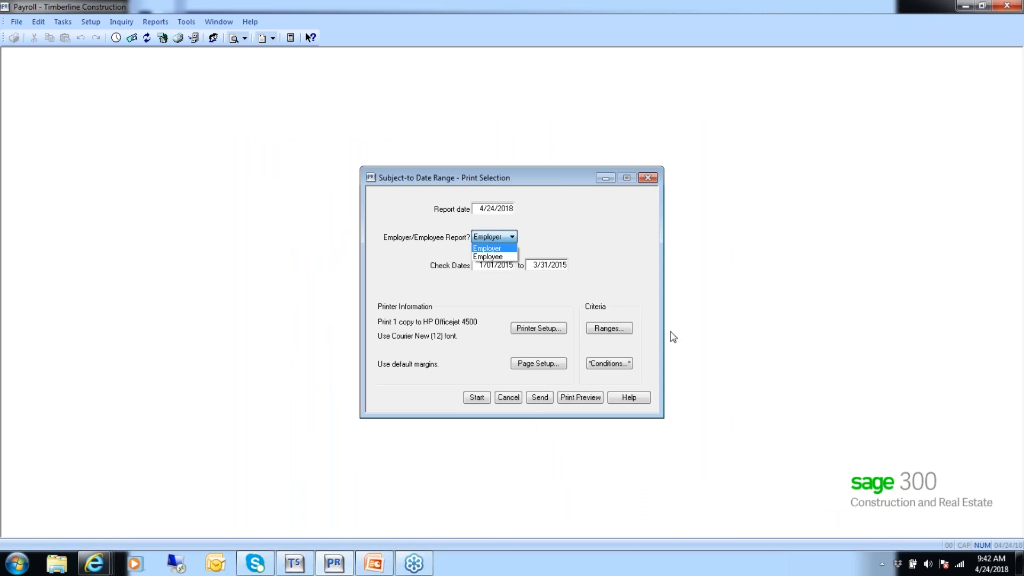
left_click(515, 401)
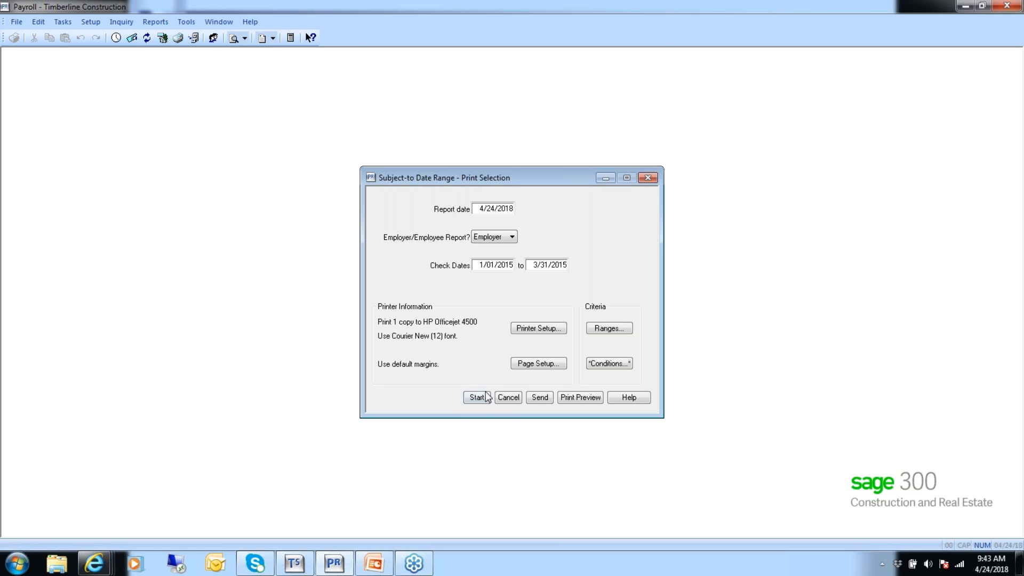
left_click(508, 397)
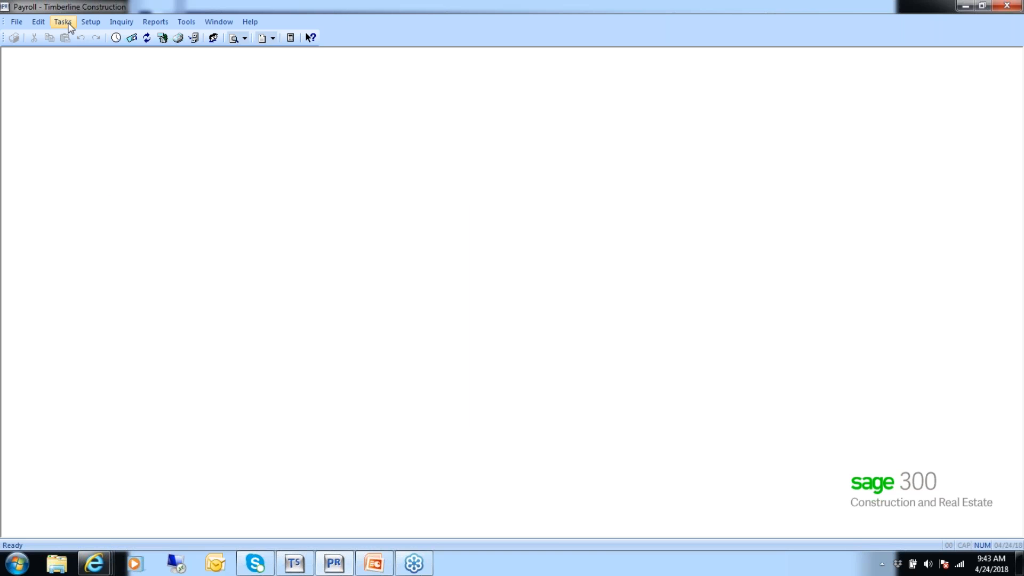
Examine the before-tax settings of the 401K deduction in Deduction Setup, and cancel out of the record without saving.
left_click(90, 22)
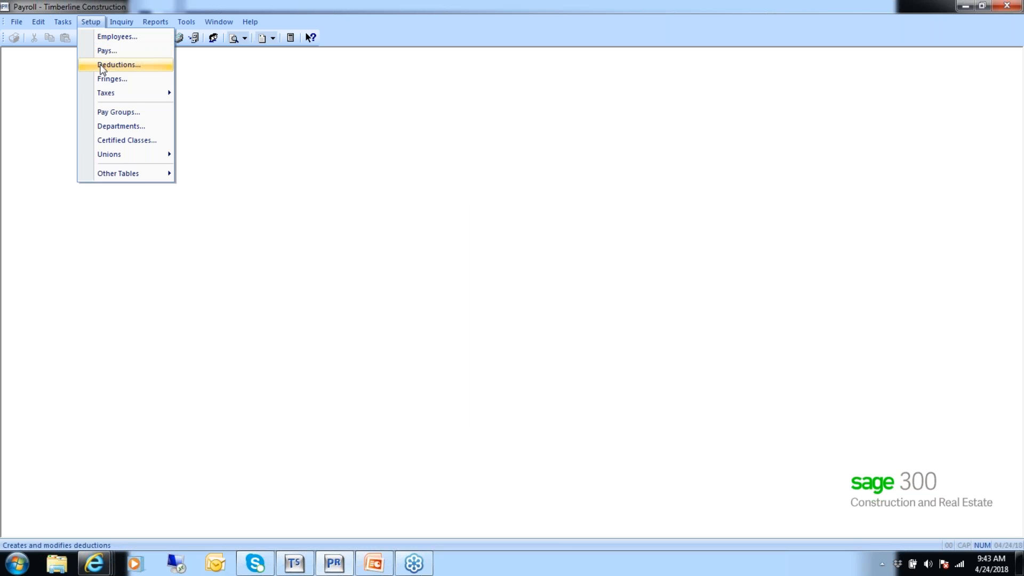
left_click(121, 66)
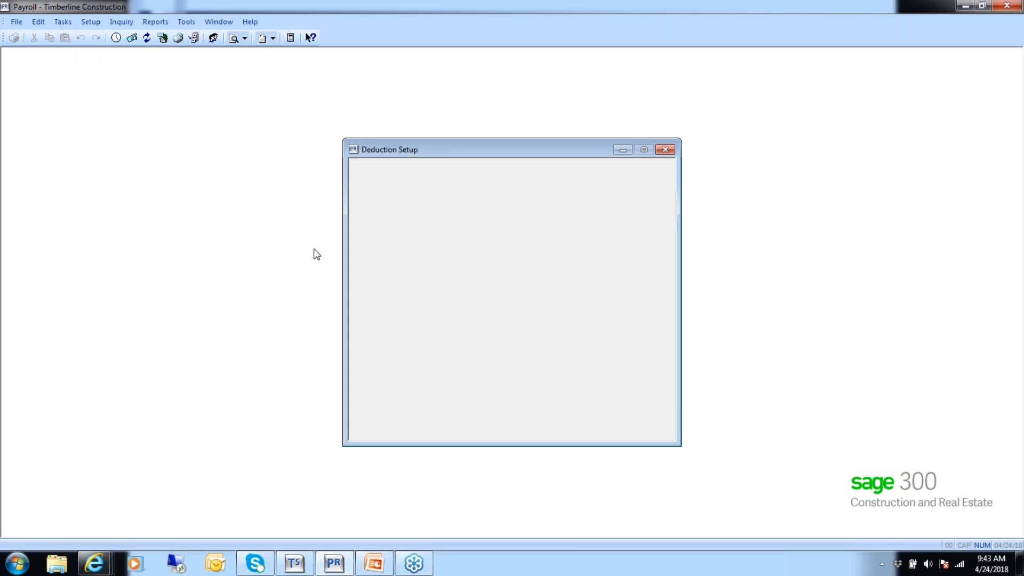
type("401")
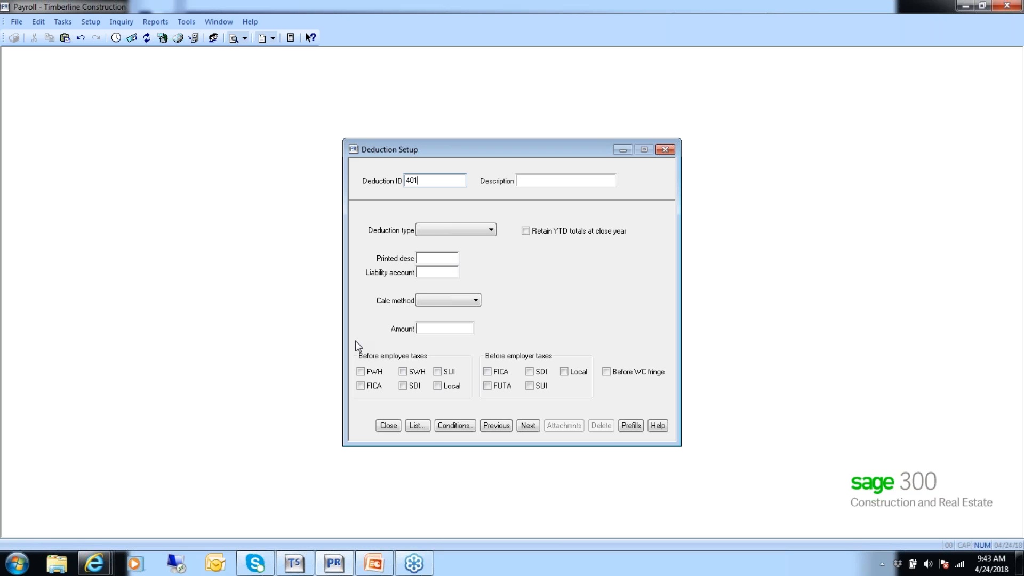
key("Tab")
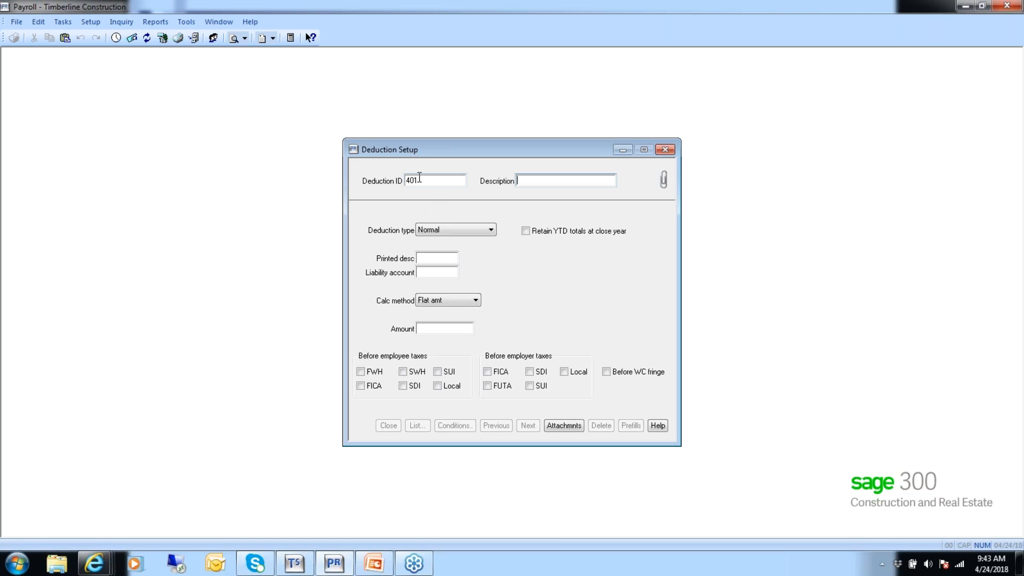
left_click(418, 426)
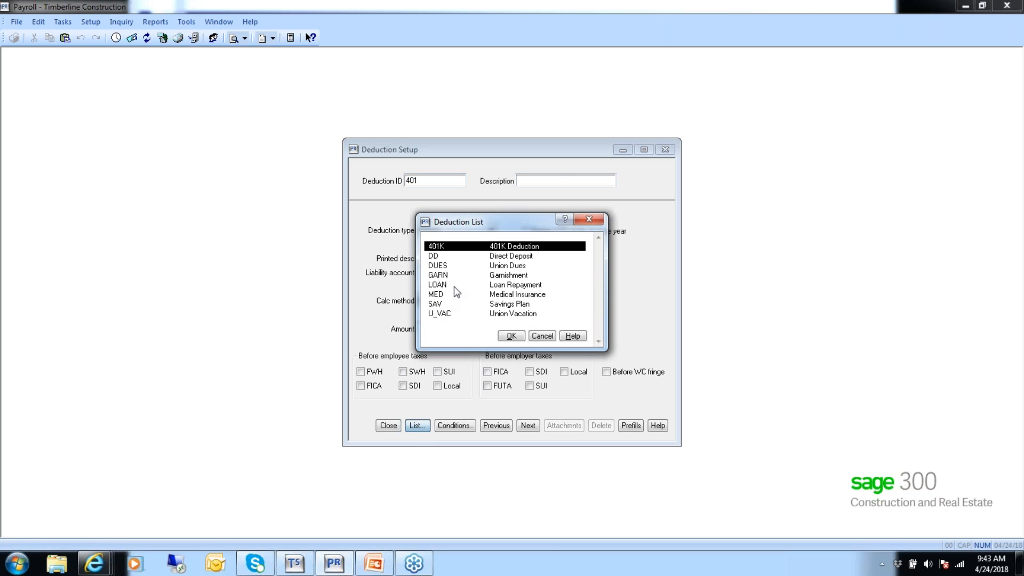
left_click(510, 336)
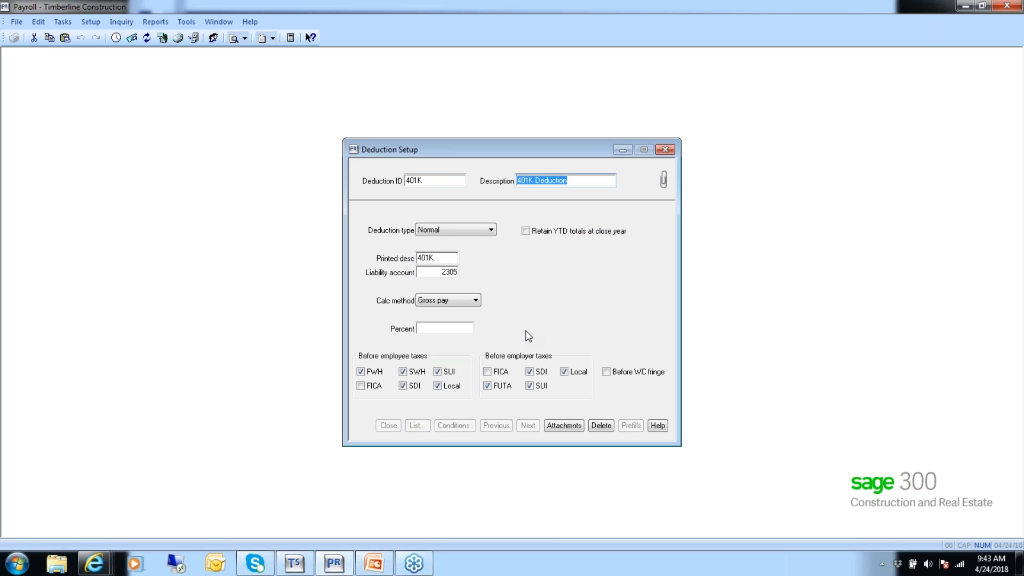
key("Tab")
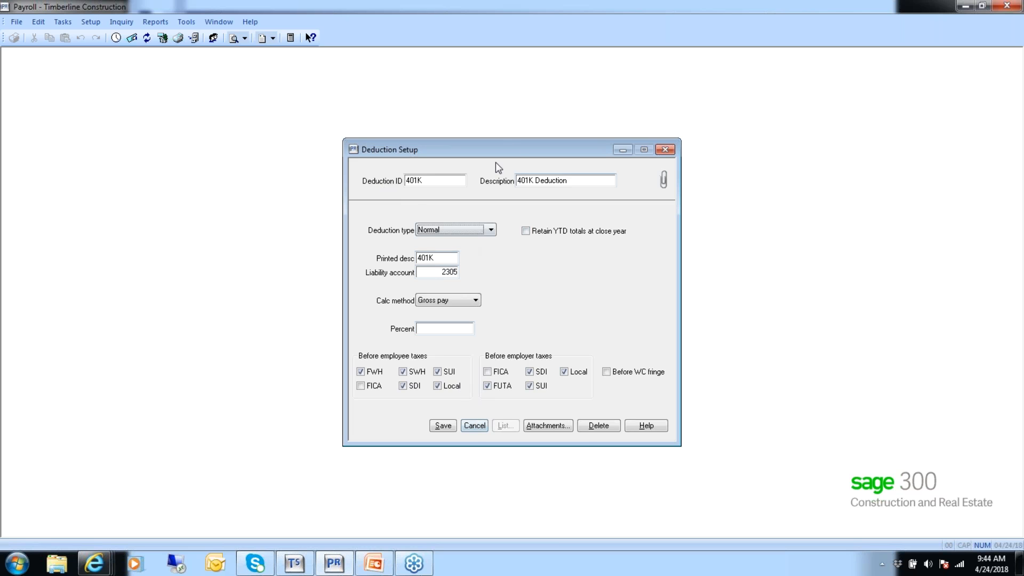
left_click(474, 425)
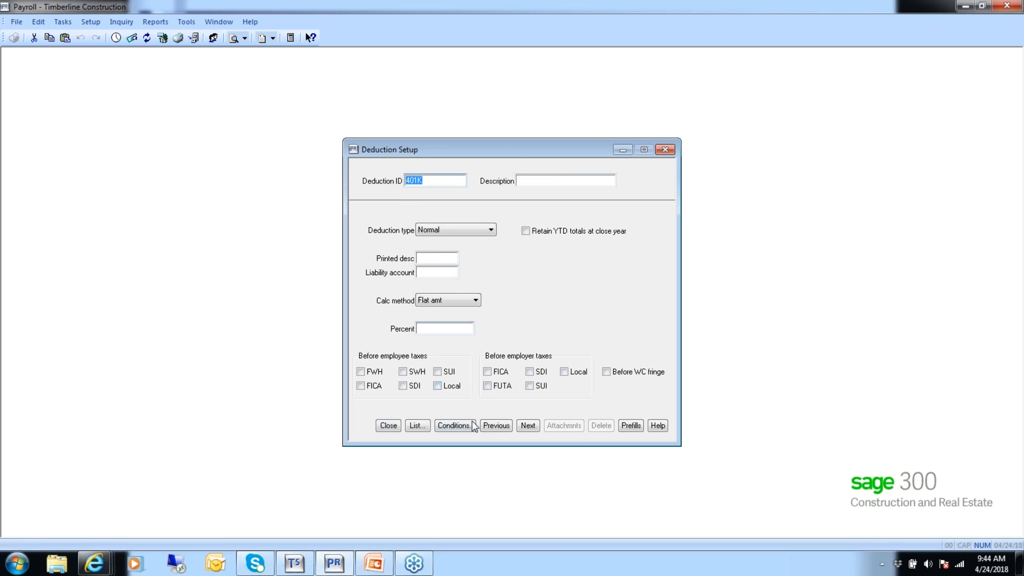
Review the Direct Deposit, Union Dues, Garnishment and Loan Repayment deduction records in turn, and close Deduction Setup.
left_click(527, 427)
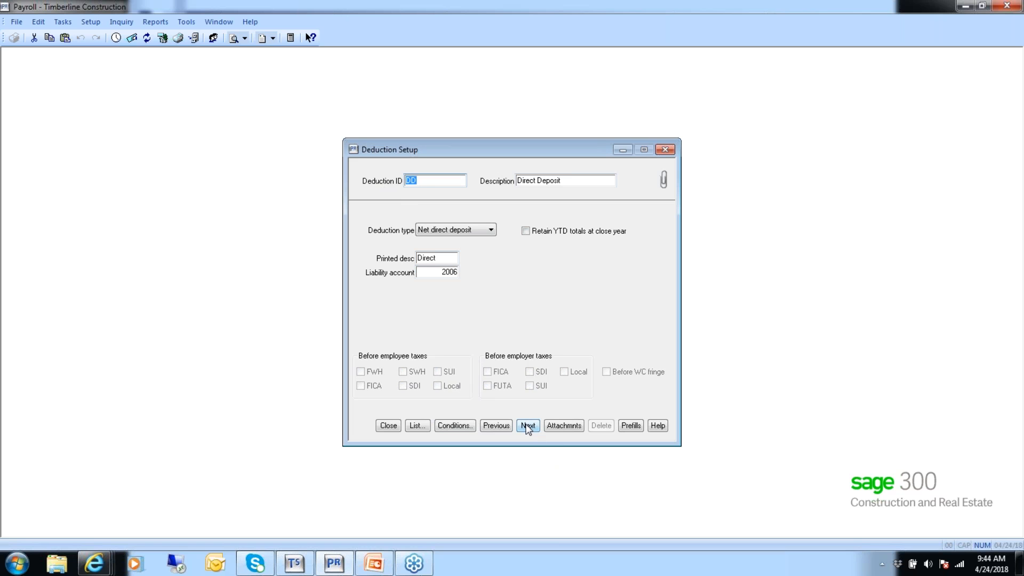
left_click(529, 426)
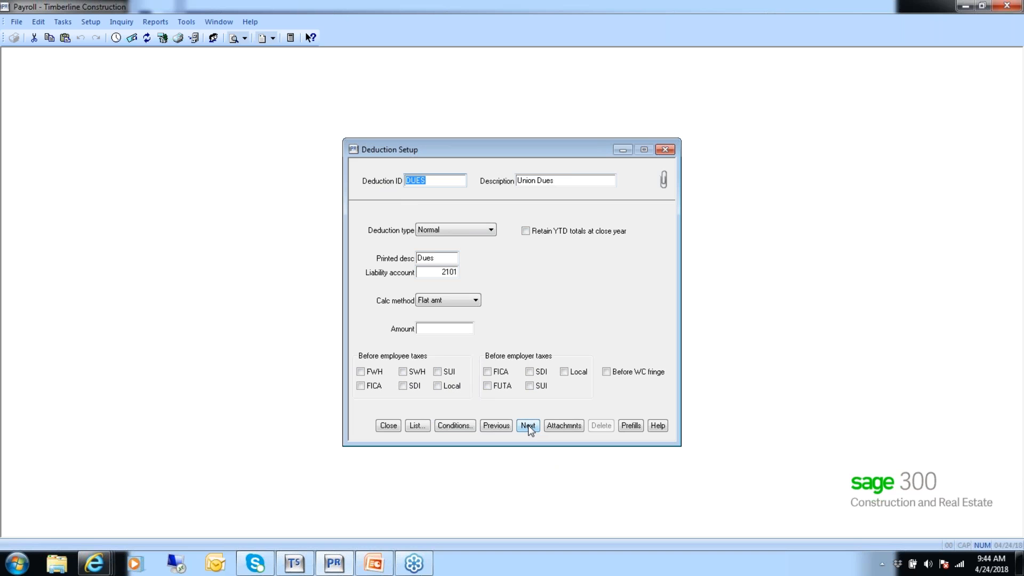
left_click(528, 426)
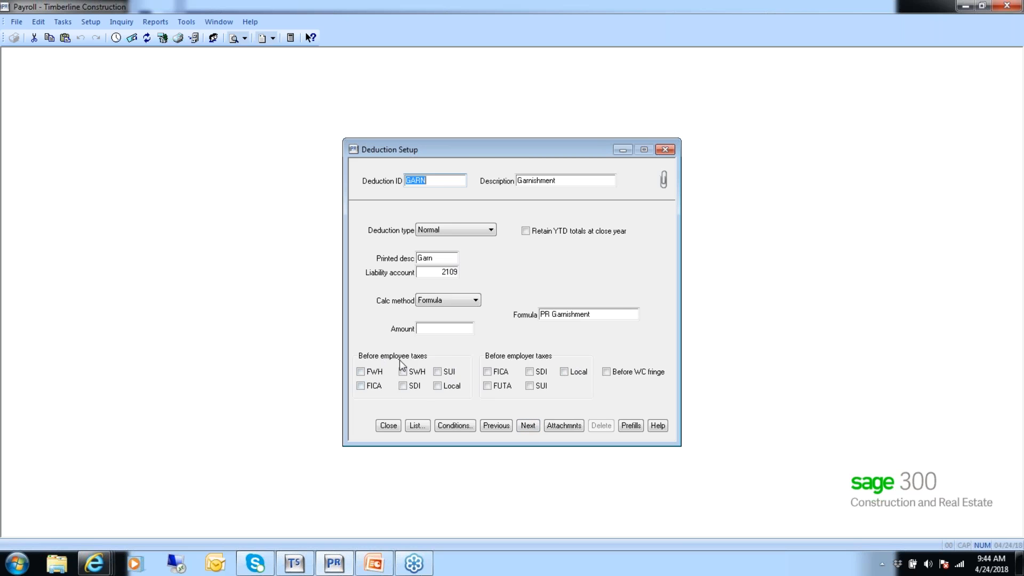
left_click(528, 426)
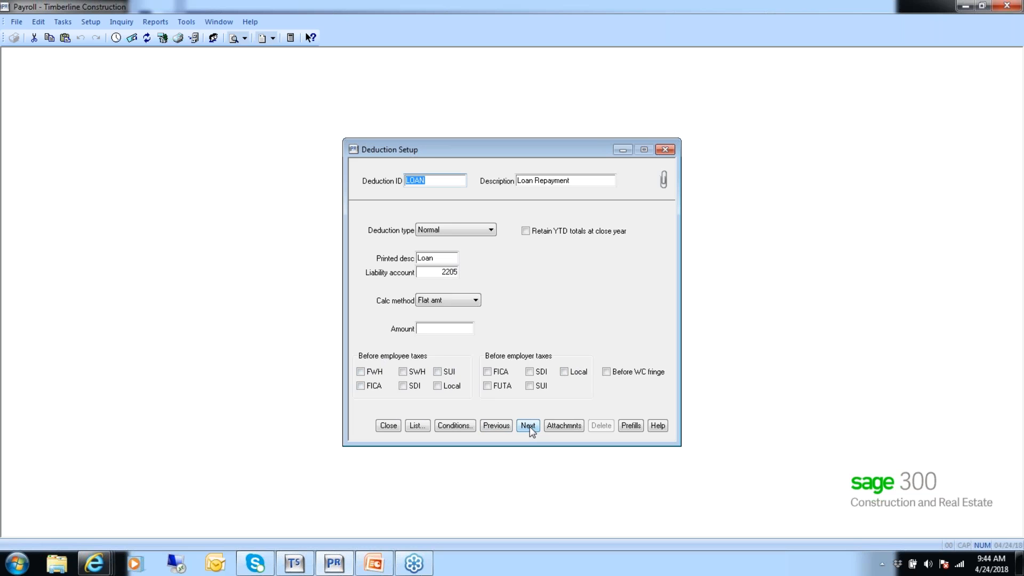
left_click(387, 427)
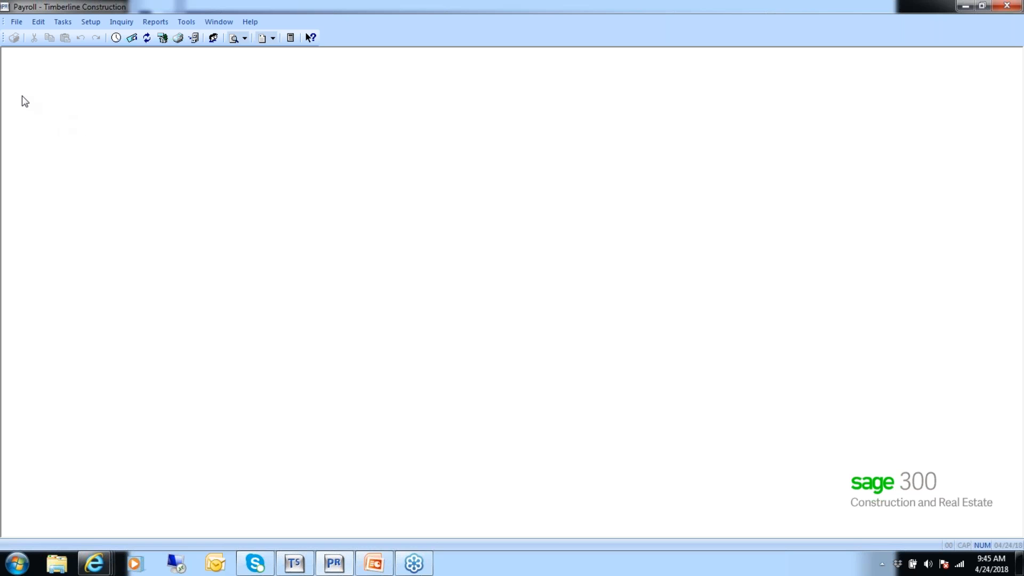
Open the first employee's record in Employee Setup and examine the employee's tax table from FUTA_E downward.
left_click(91, 22)
left_click(101, 37)
left_click(505, 441)
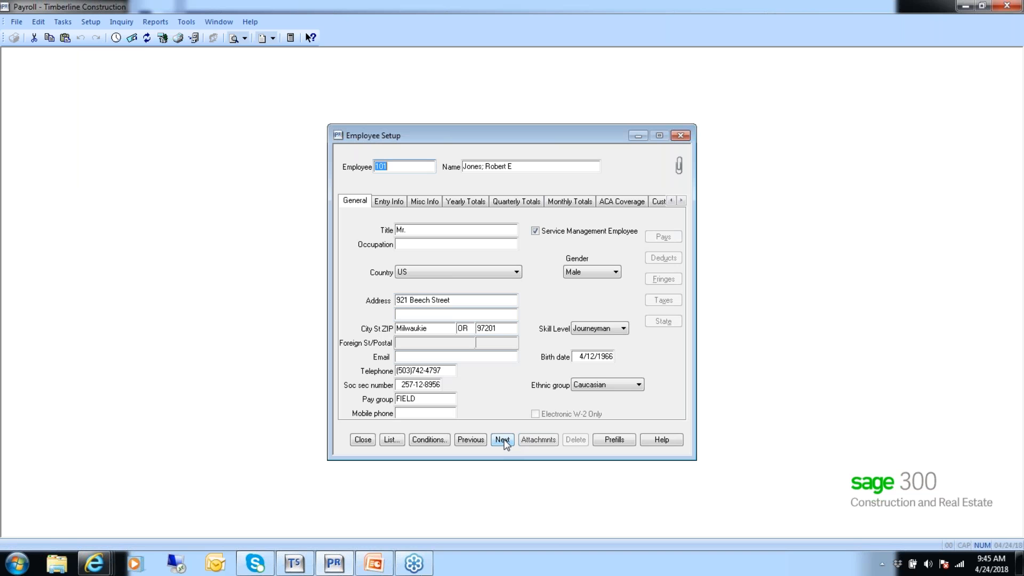
key("Tab")
key("Tab")
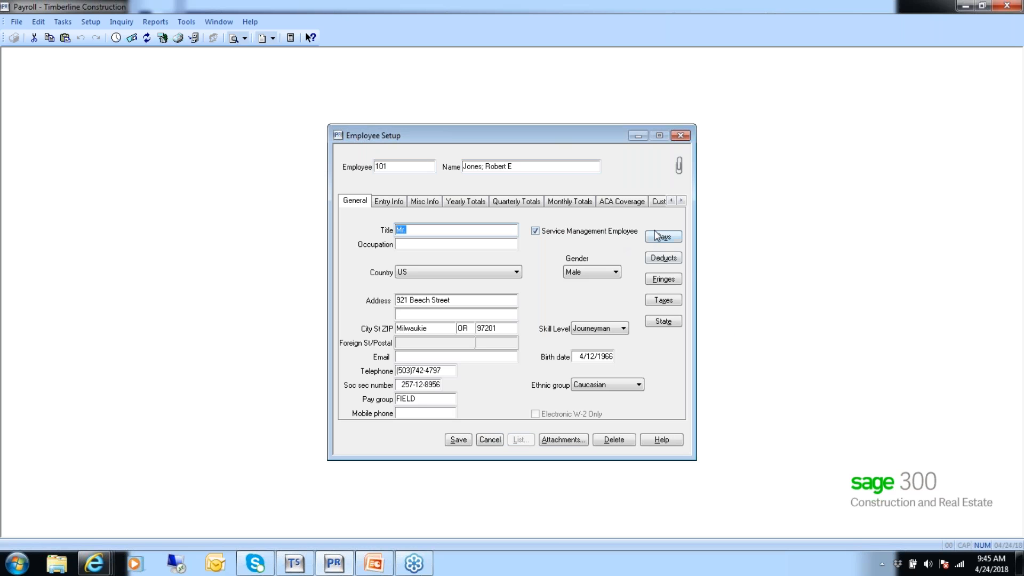
left_click(665, 302)
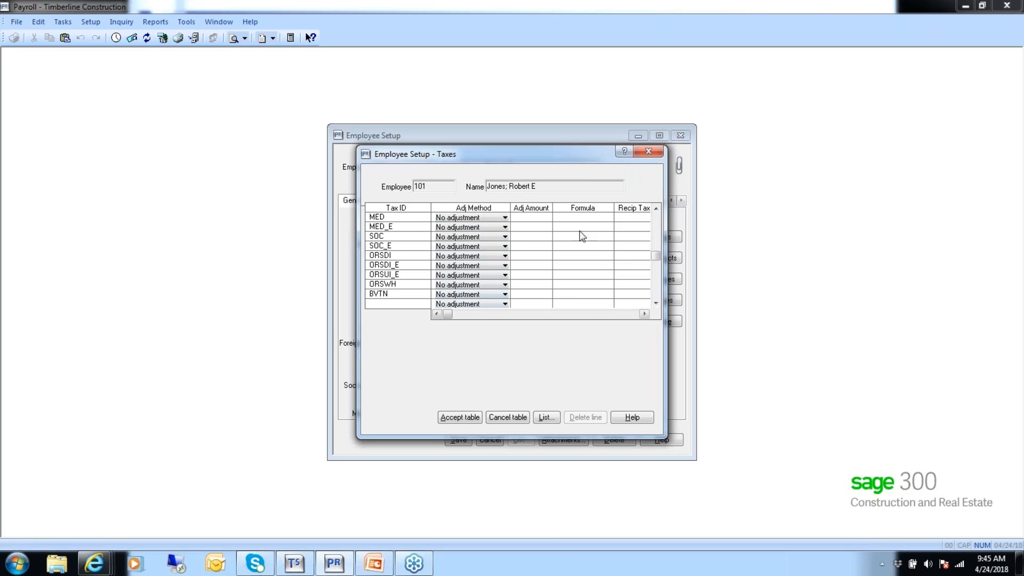
left_click(656, 209)
left_click(656, 208)
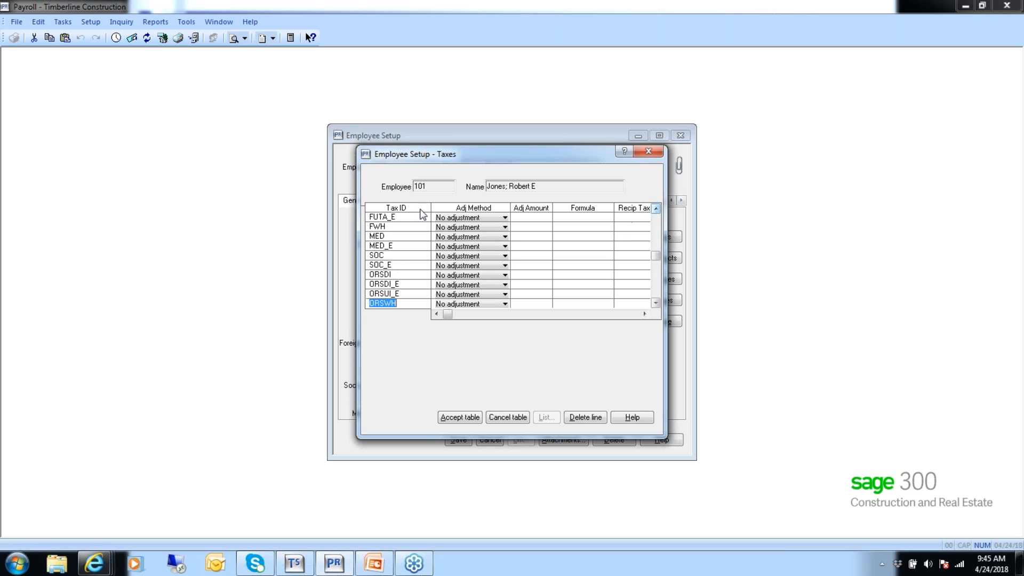
Check the adjustment methods available for the FWH tax, keep No adjustment, and close the tax table and Employee Setup without saving.
left_click(505, 227)
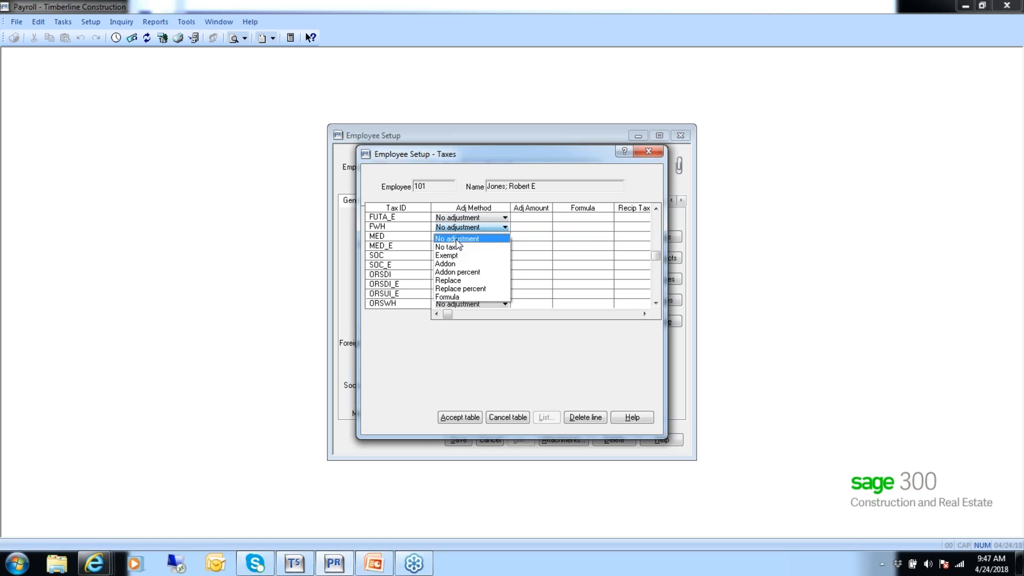
left_click(459, 239)
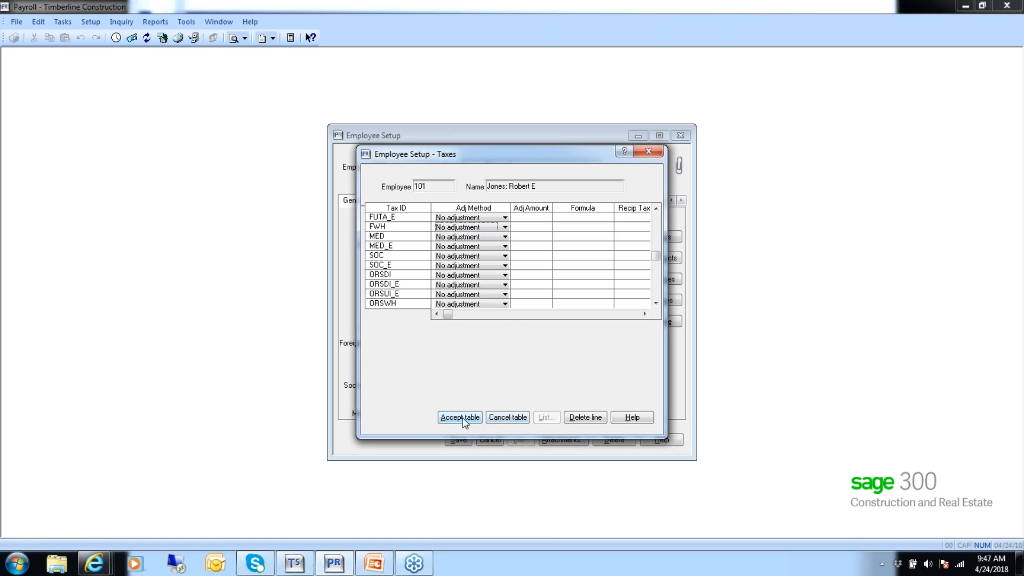
left_click(507, 418)
left_click(490, 441)
left_click(363, 440)
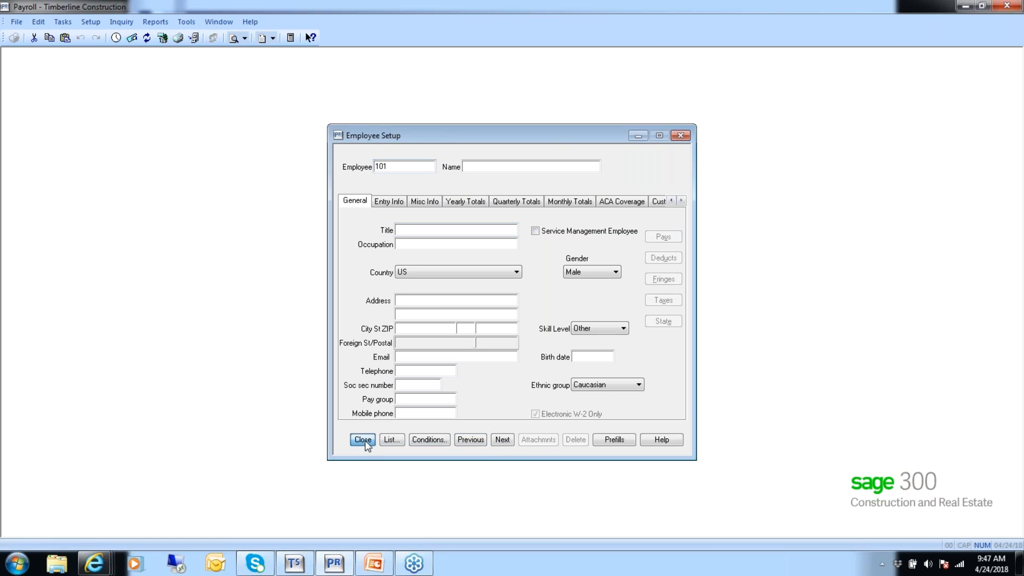
Examine the percent and limit of tax ORSUI_E in Tax Rate Setup, and close the window without saving.
left_click(90, 22)
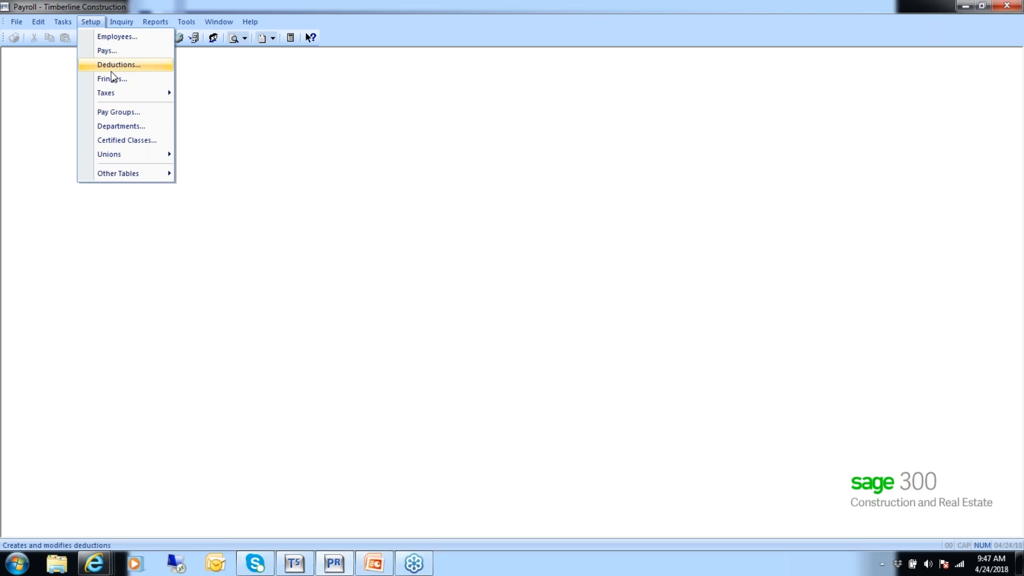
mouse_move(115, 91)
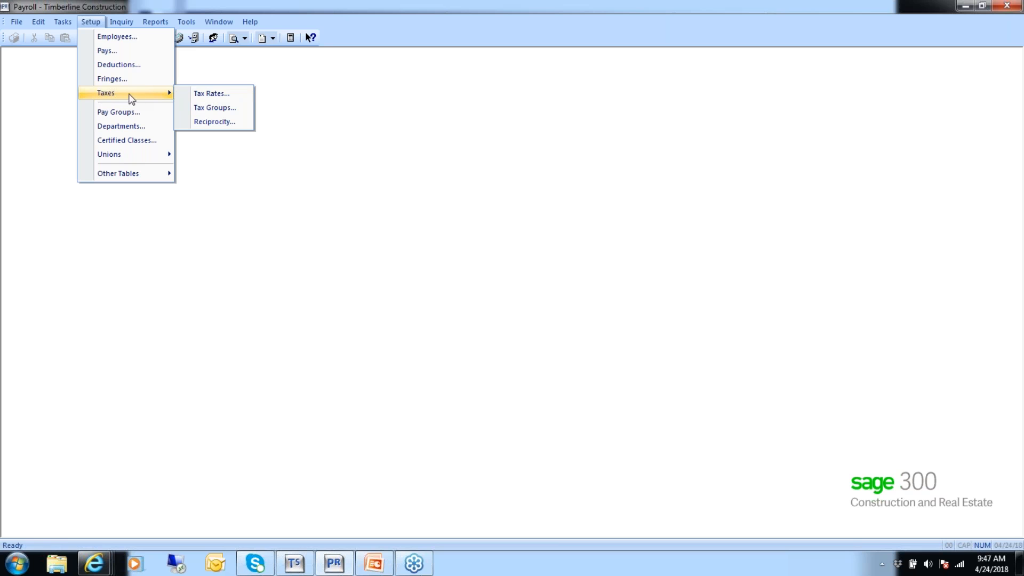
left_click(217, 91)
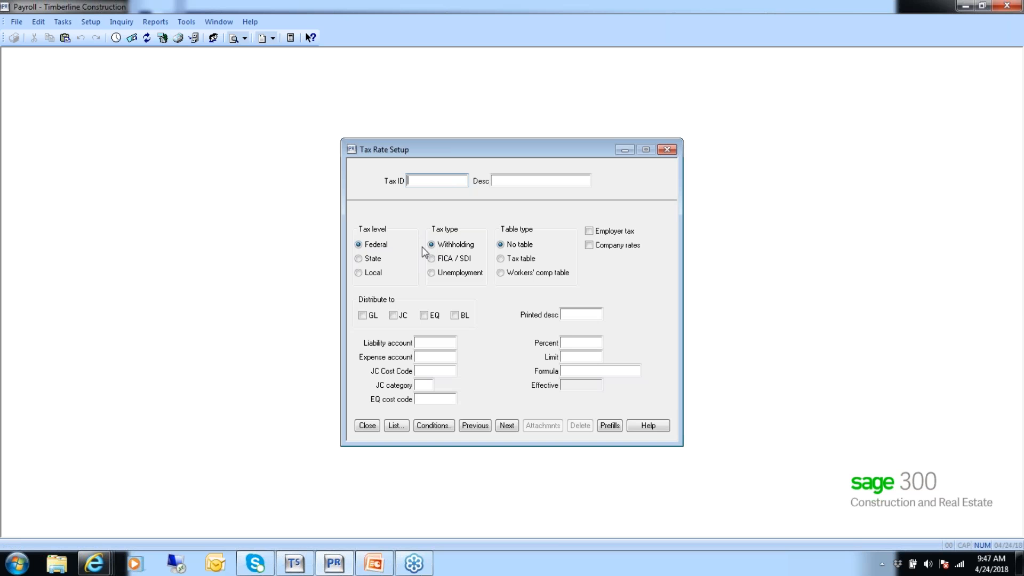
type("ORSUI_E")
key("Tab")
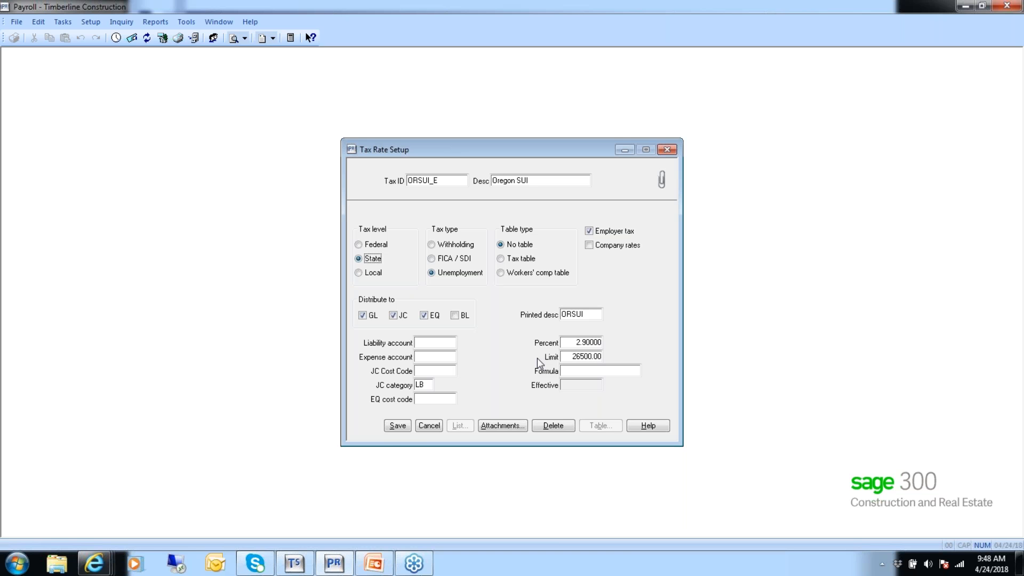
left_click(427, 431)
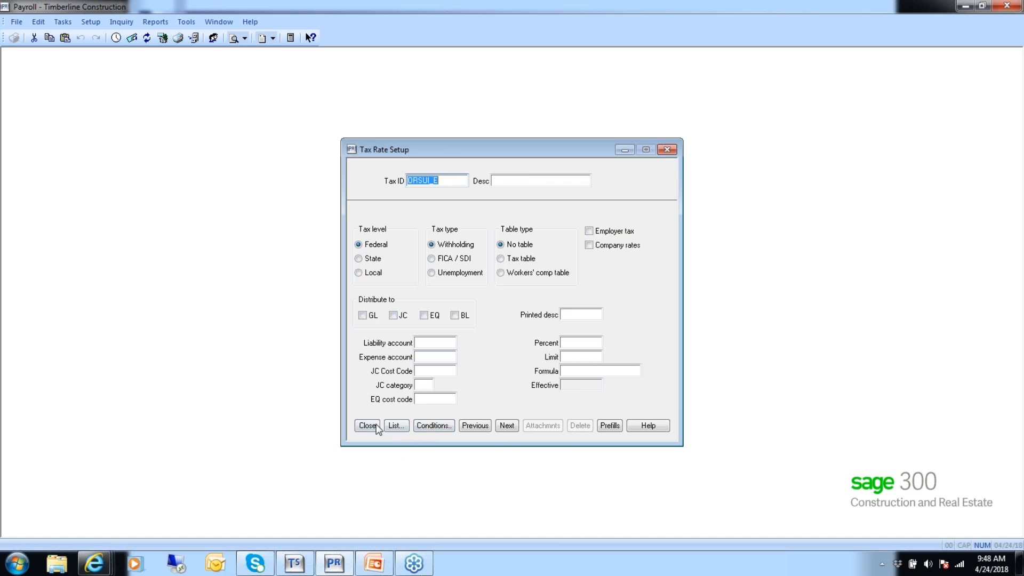
left_click(377, 428)
Switch to the PowerPoint slide show and advance to the "Gross wages <> Taxable wages?" slide.
left_click(376, 566)
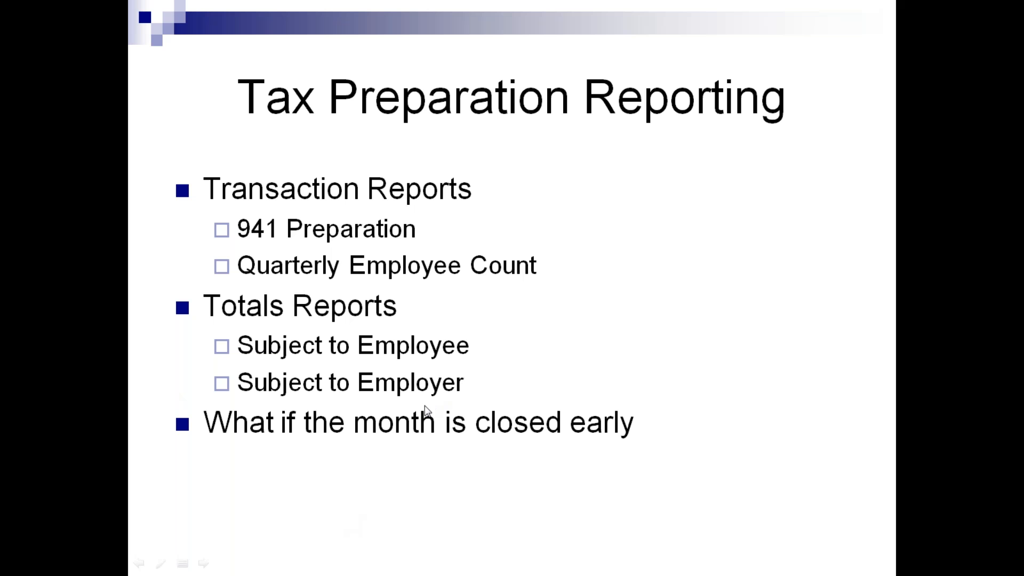
left_click(498, 433)
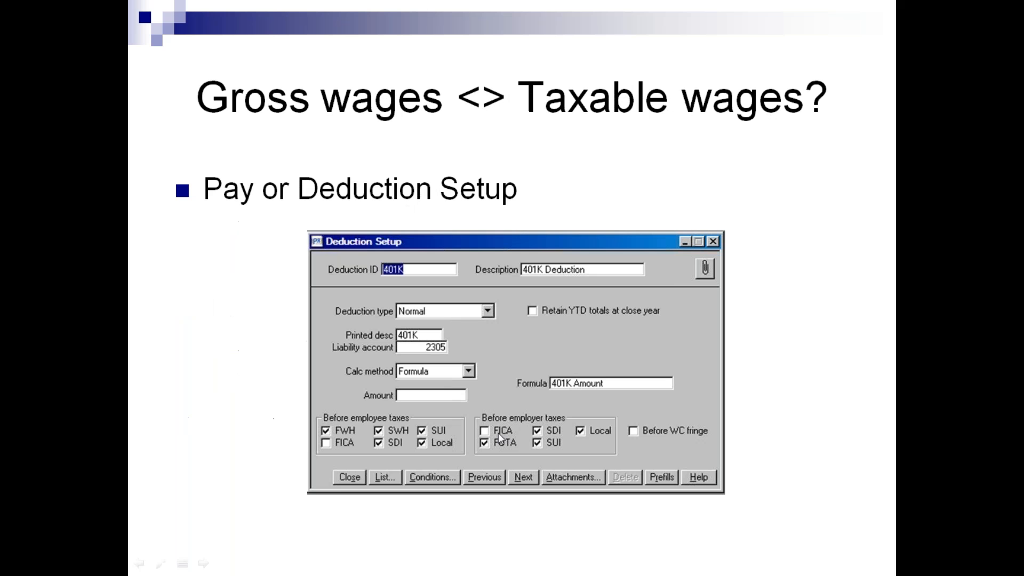
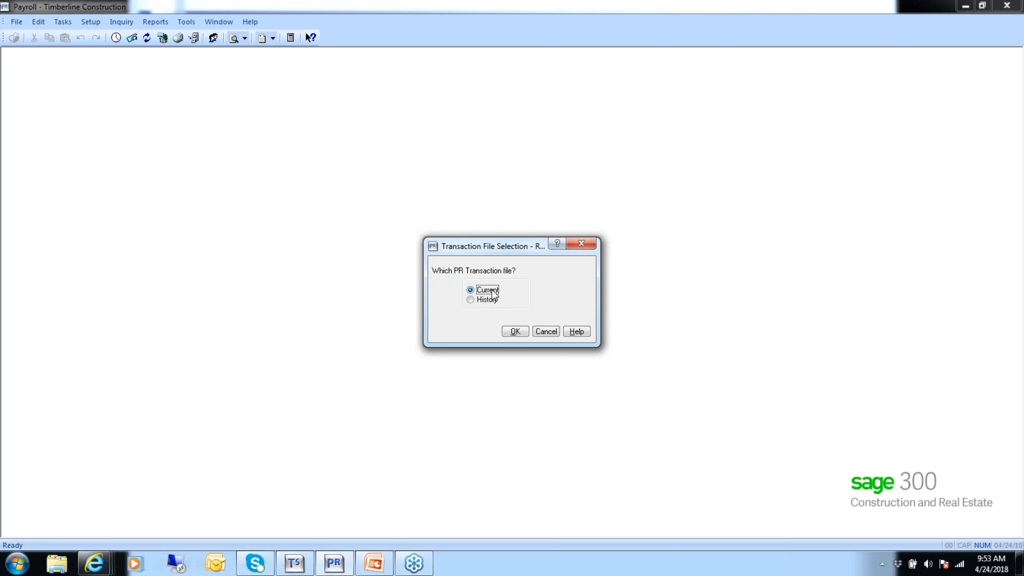
Examine the Recalculate Subject-to options for the current transaction file, including clearing period totals and employee ranges, and cancel without starting.
left_click(515, 332)
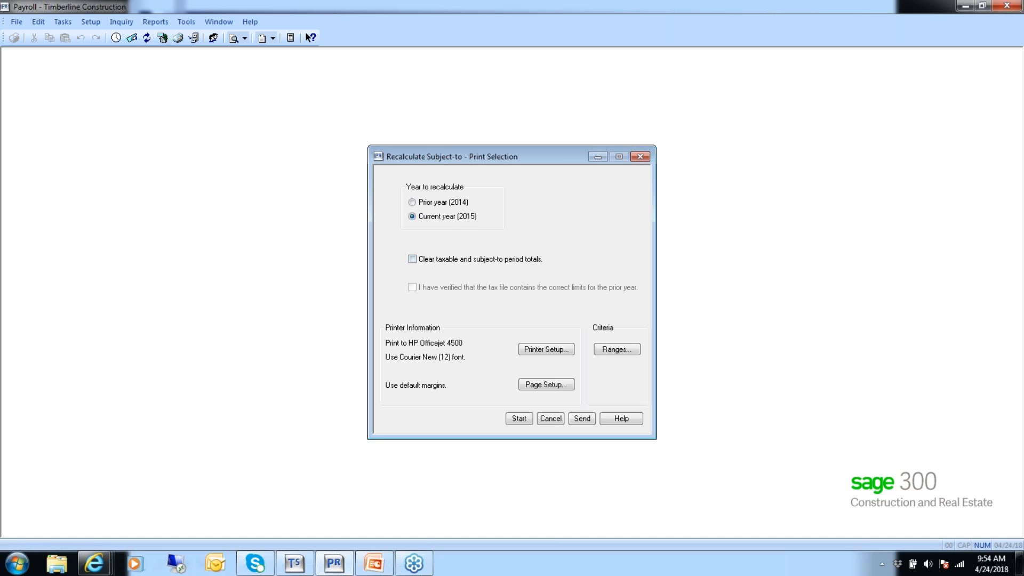
left_click(412, 260)
left_click(617, 350)
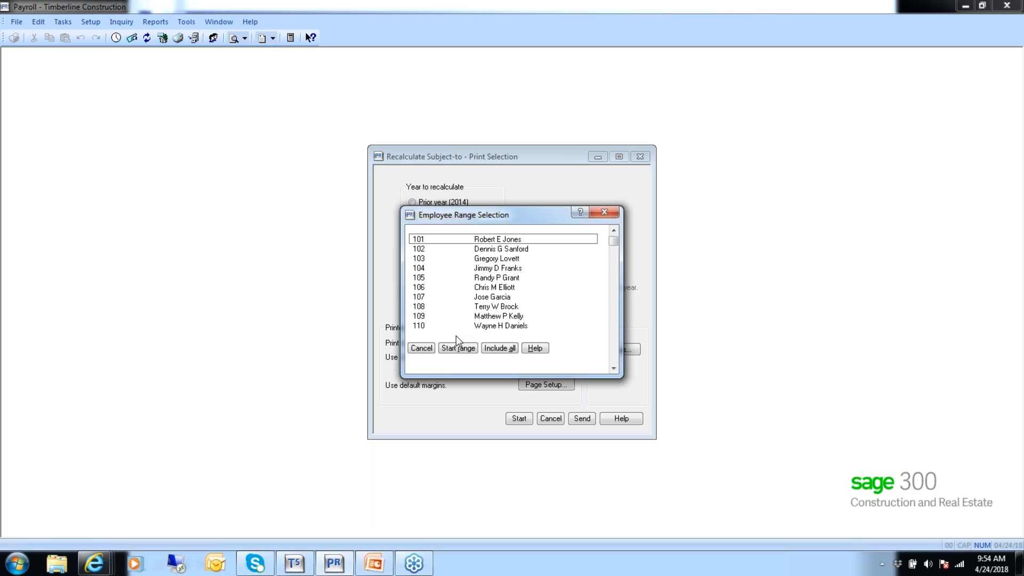
left_click(421, 348)
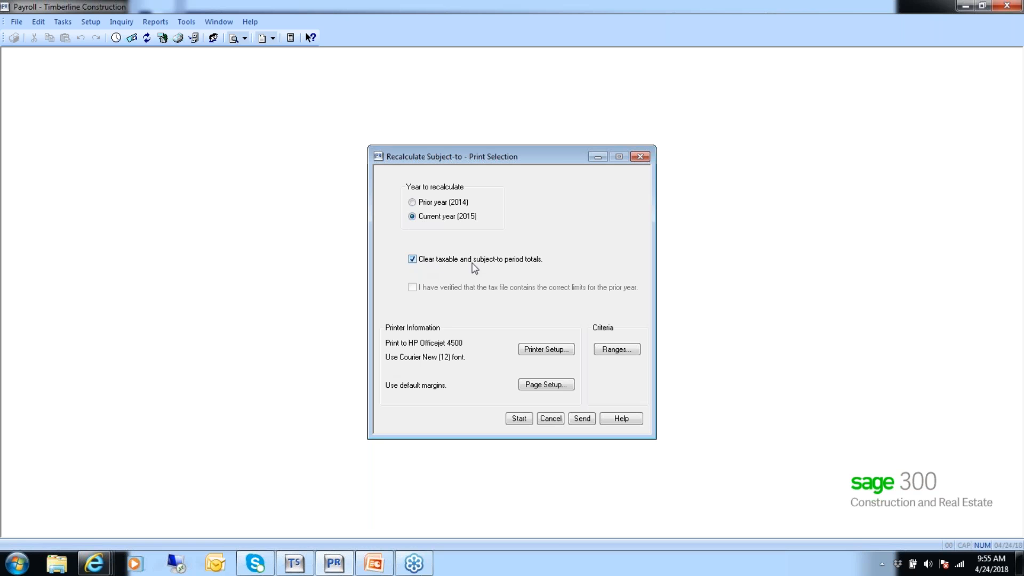
left_click(552, 420)
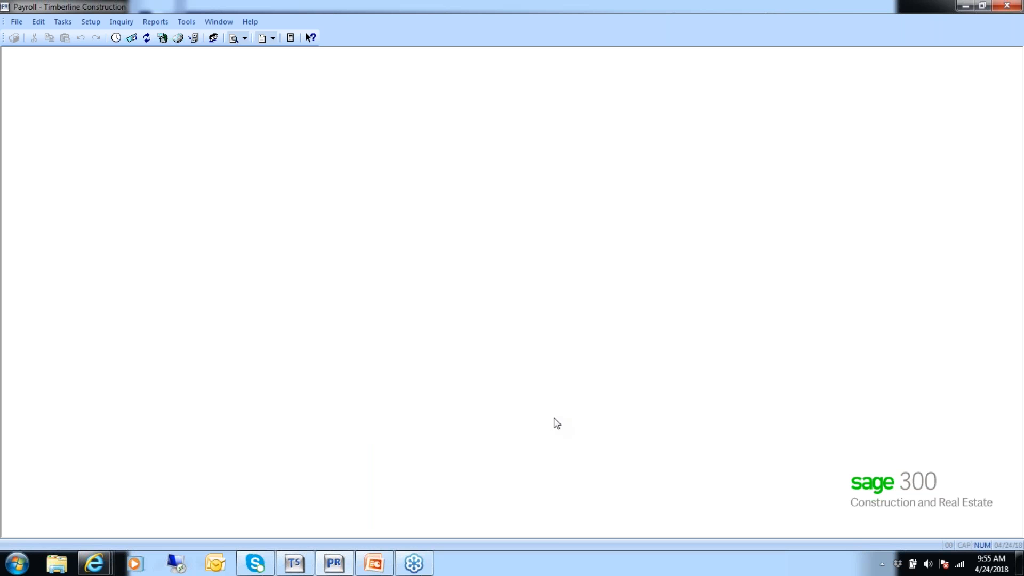
Try to open Recalculate Subject-to with the History transaction file.
left_click(185, 21)
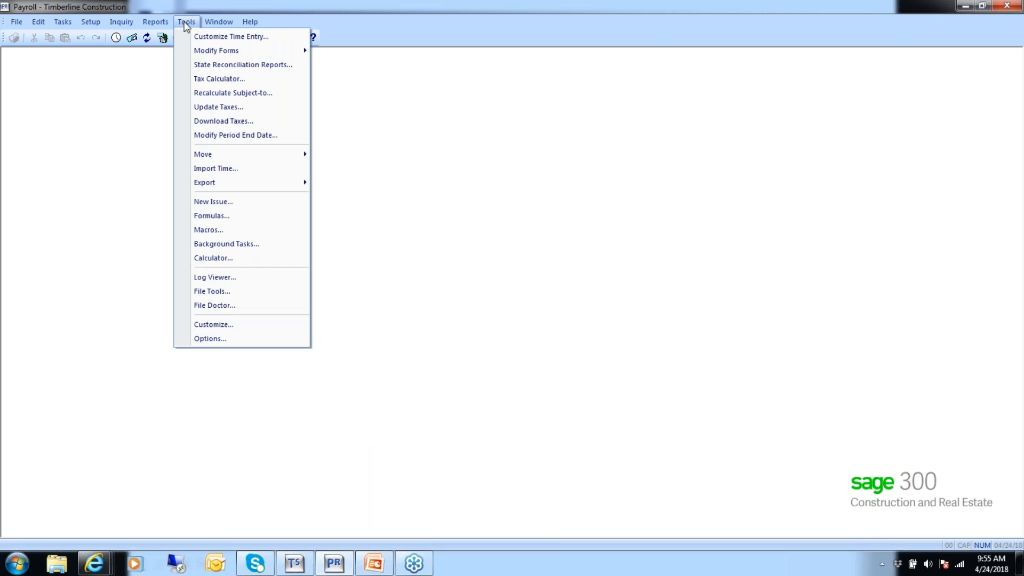
left_click(199, 93)
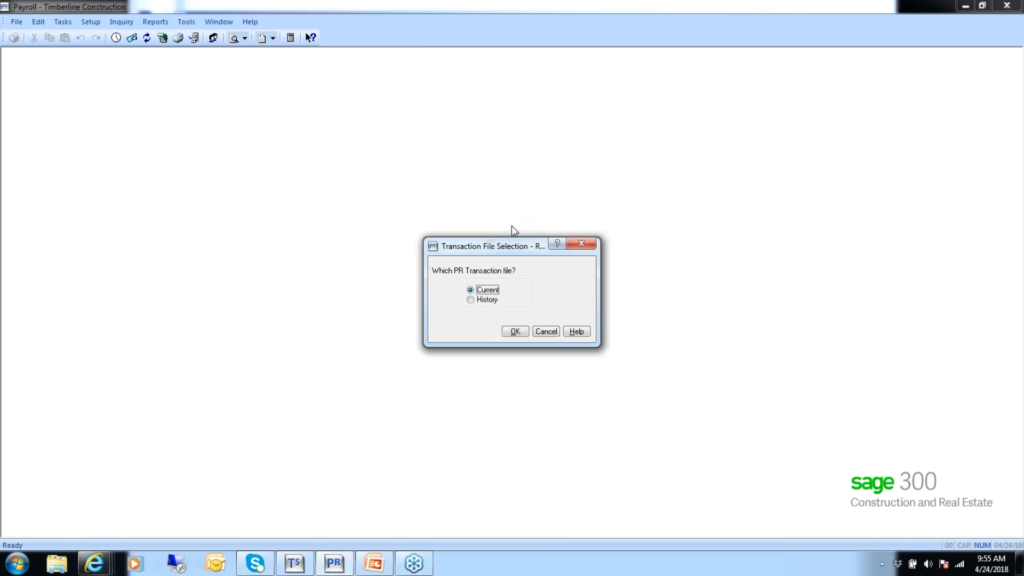
left_click(481, 302)
left_click(515, 333)
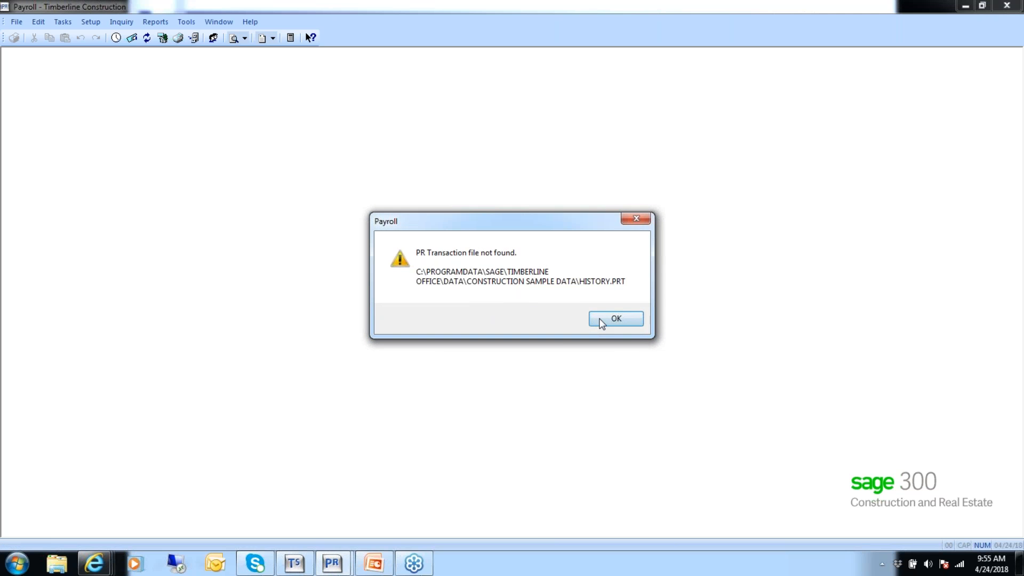
left_click(602, 323)
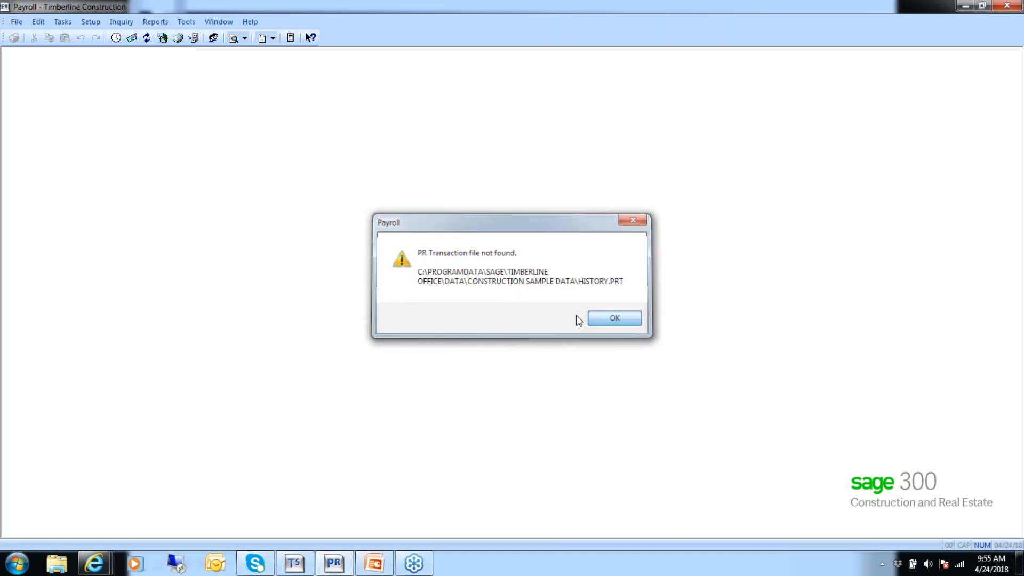
Reopen Recalculate Subject-to, review its year and clear-totals options, and cancel without starting.
left_click(188, 22)
left_click(243, 64)
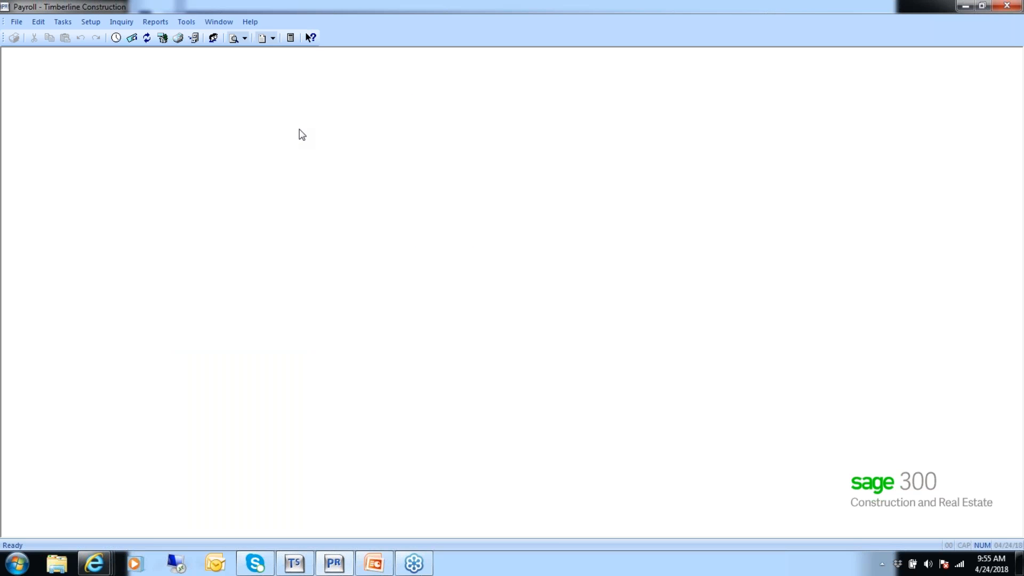
left_click(516, 332)
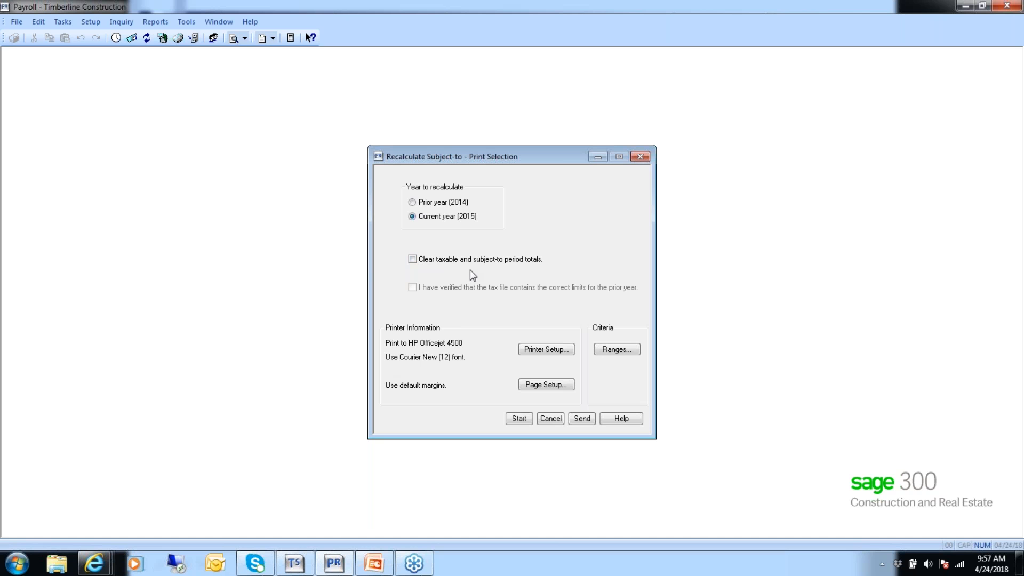
left_click(550, 419)
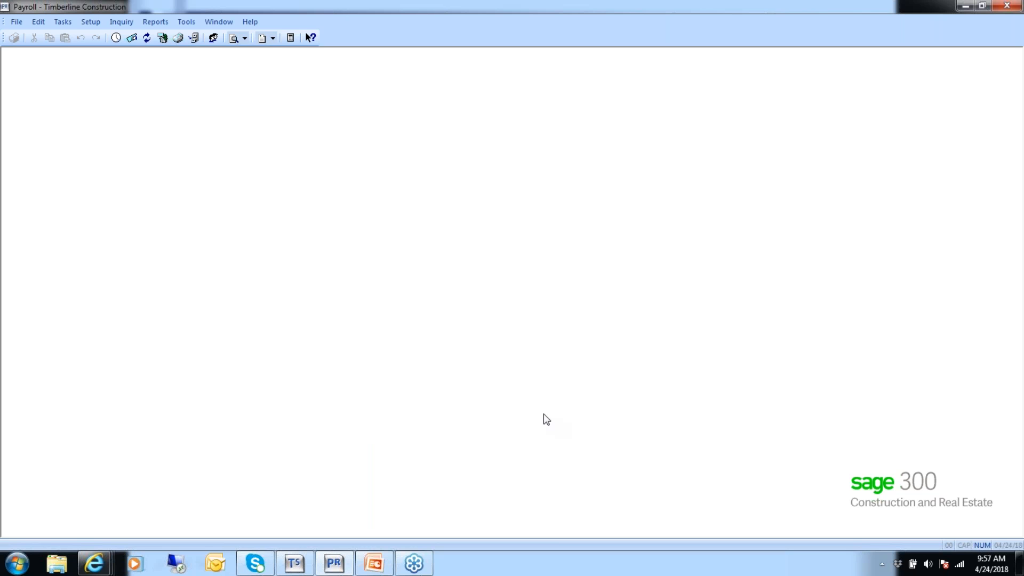
Open Enter Checks in the ADMIN view with period begin date 3/31/2015, continuing without Service Management data.
left_click(63, 21)
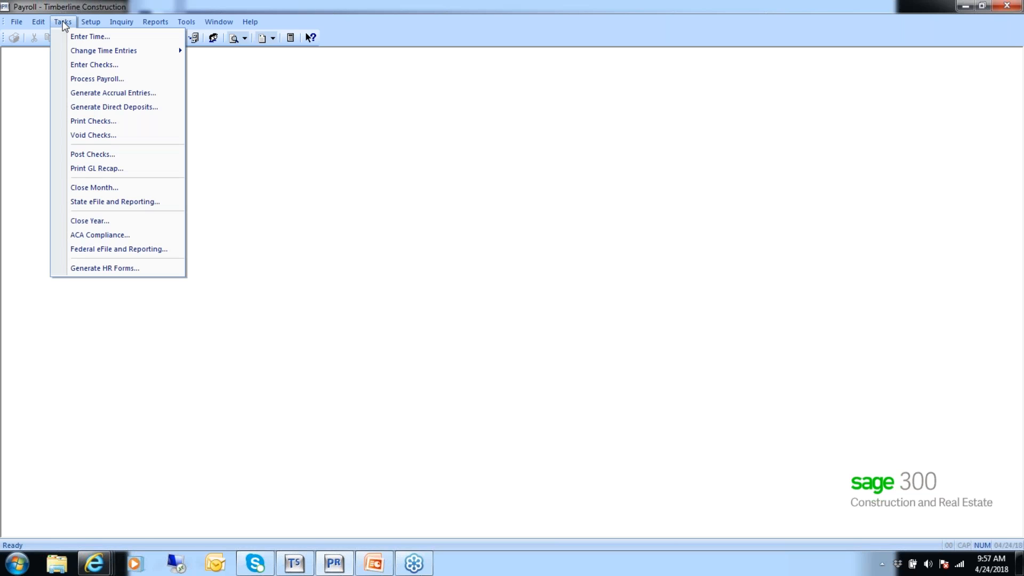
left_click(77, 64)
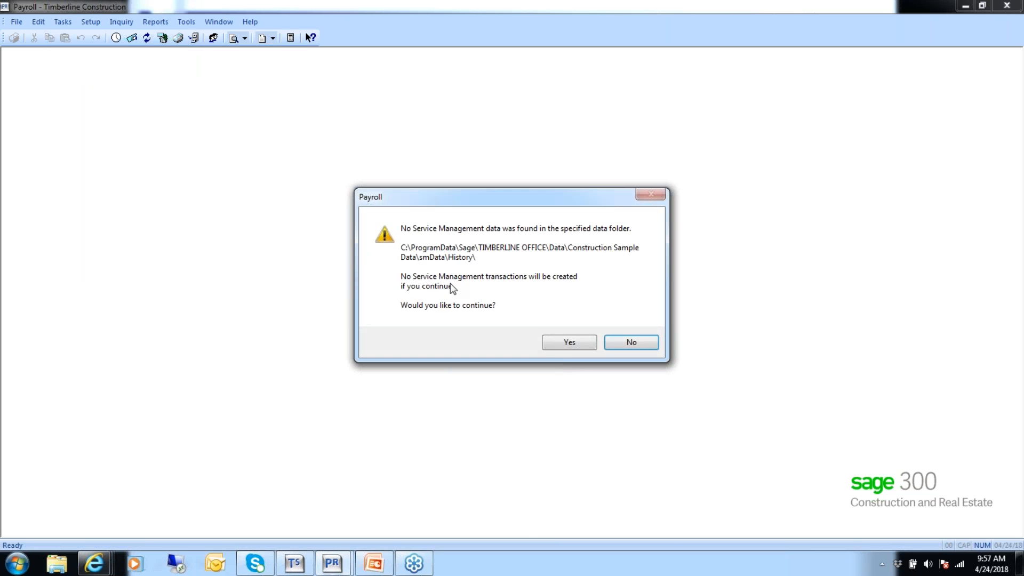
left_click(570, 342)
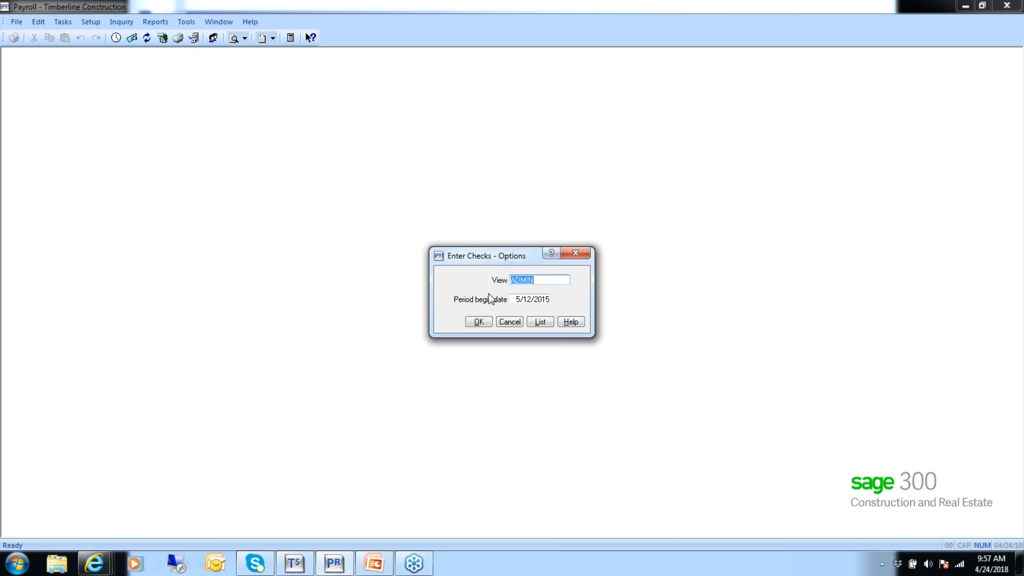
key("Tab")
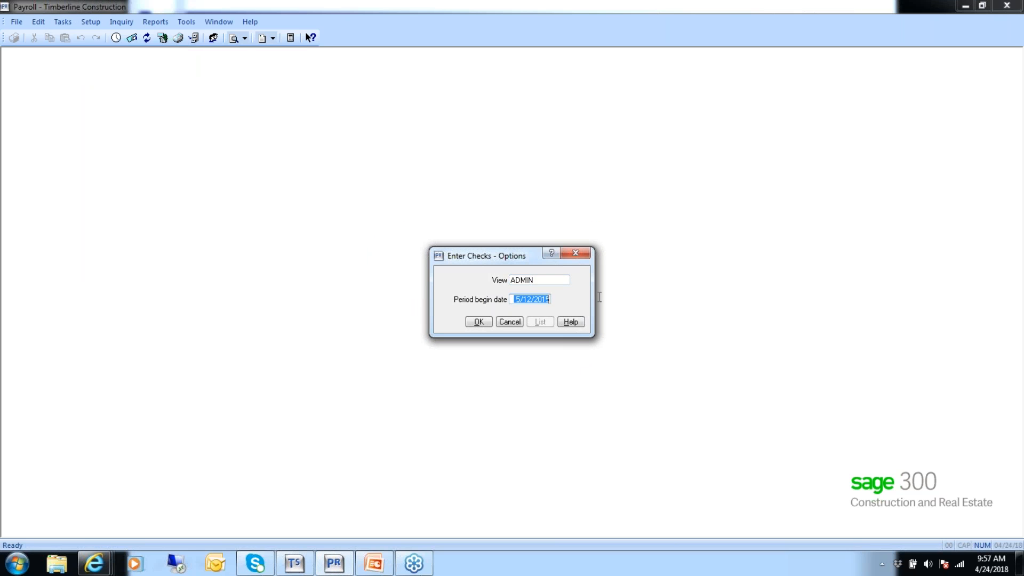
type("033115")
key("Return")
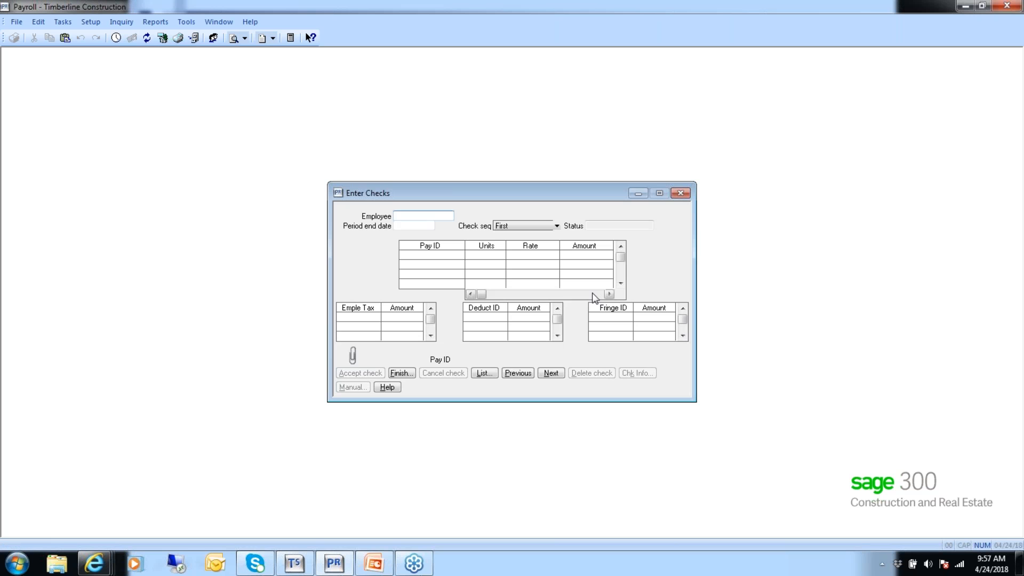
Start a new check for the first employee with period end date 3/31/2015 and check sequence First.
type("101")
key("Tab")
type("0311")
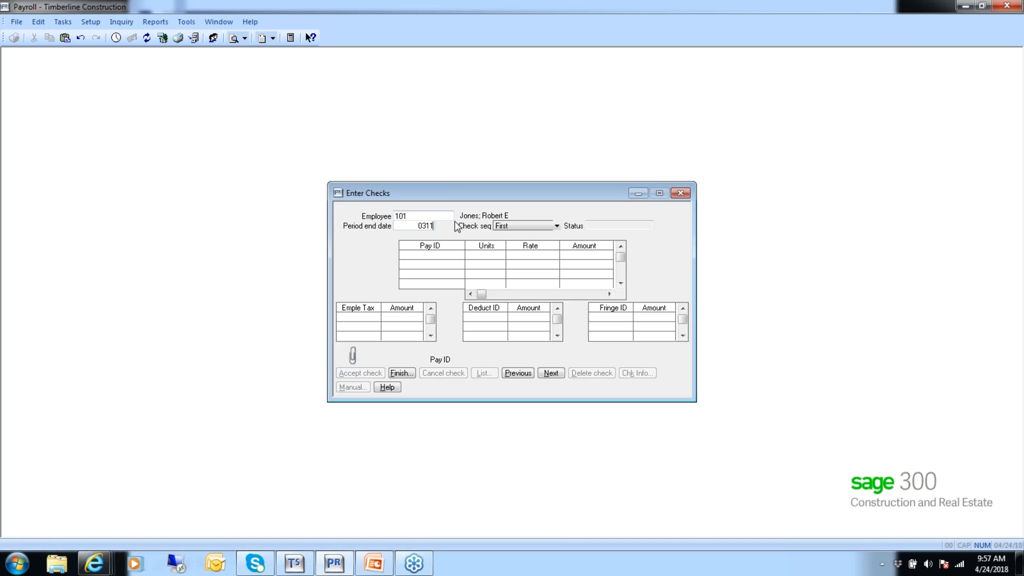
key("BackSpace")
type("3155")
key("Tab")
key("Tab")
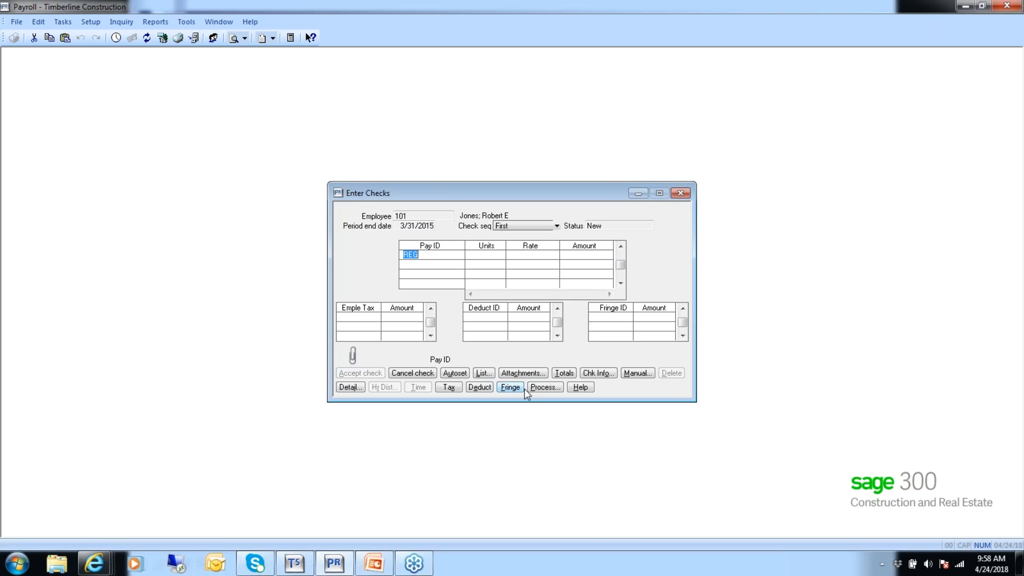
Add an employer tax line for ORSUI_E with amount 15.00, and review the totals in the check information.
left_click(450, 388)
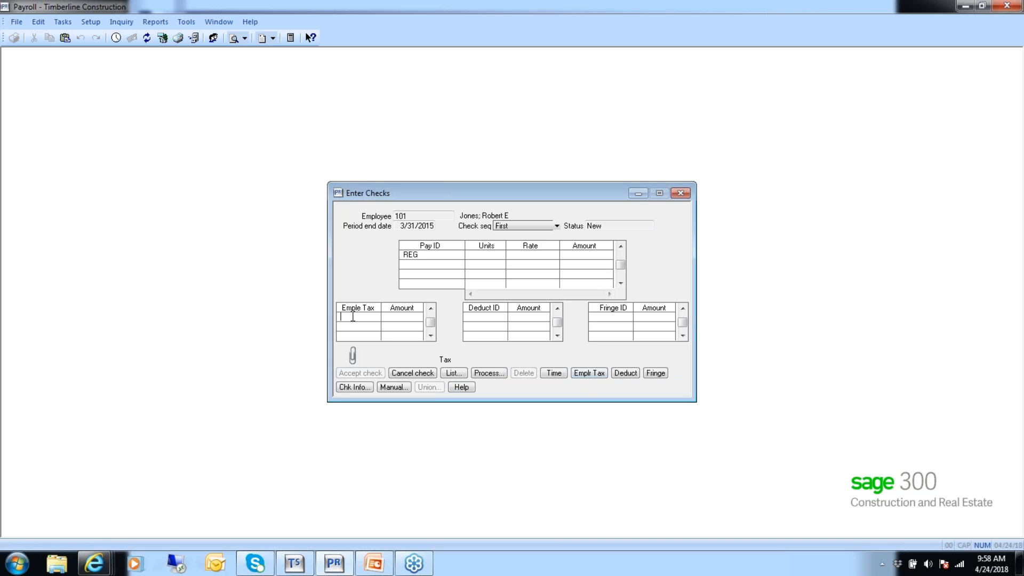
left_click(588, 374)
type("OR")
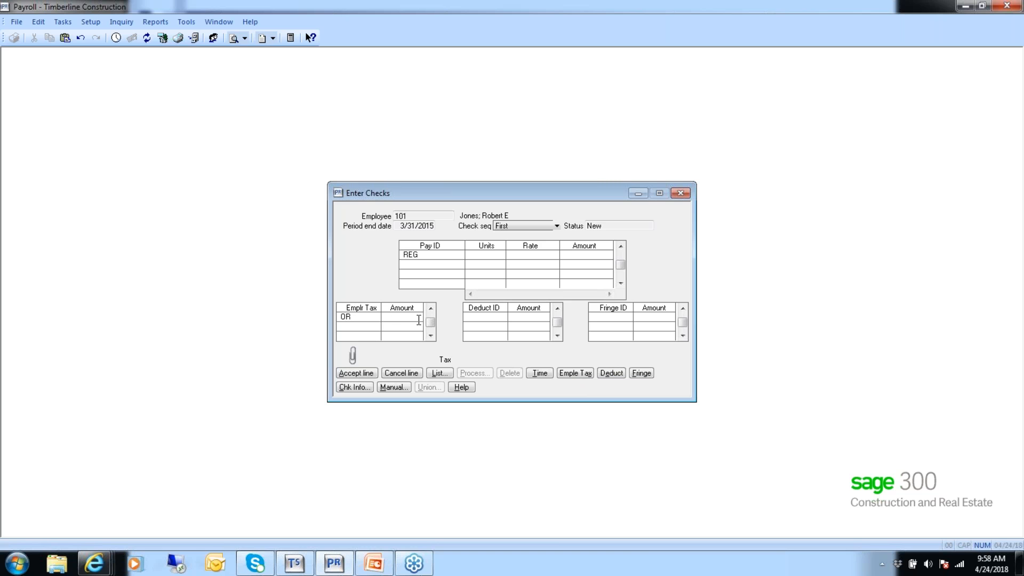
type("ESUI_E")
key("Tab")
type("15.00")
key("Tab")
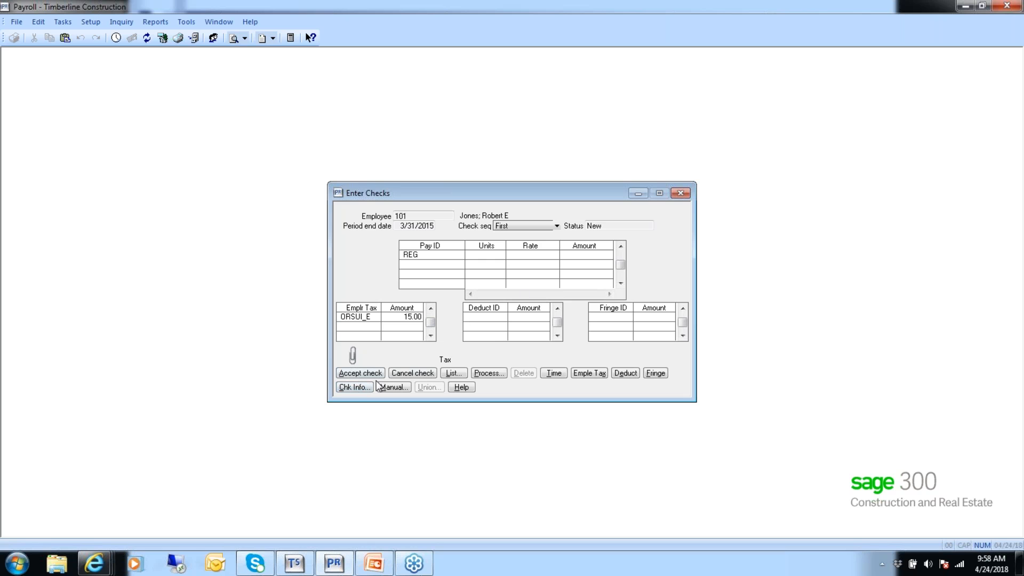
left_click(355, 387)
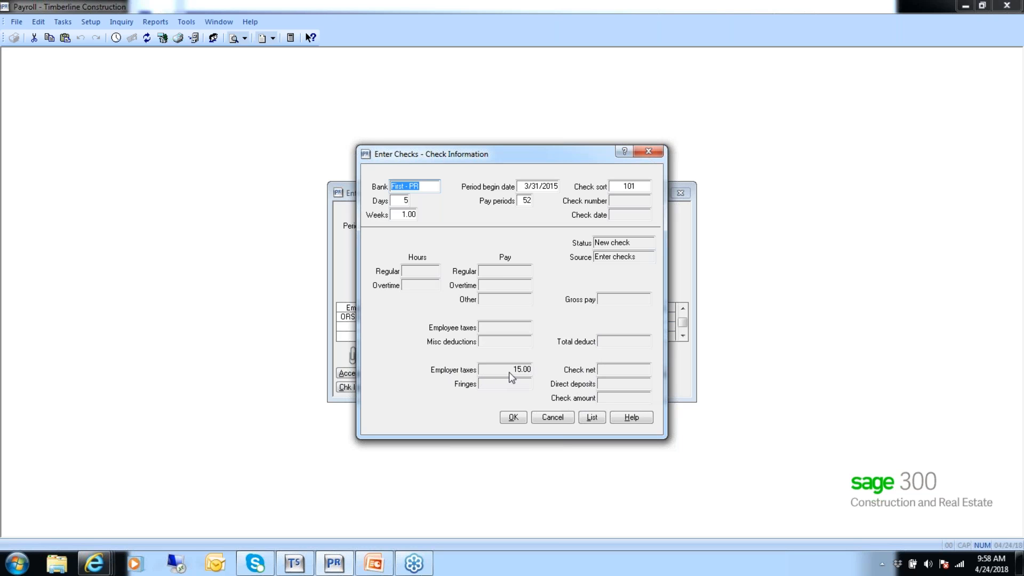
left_click(513, 418)
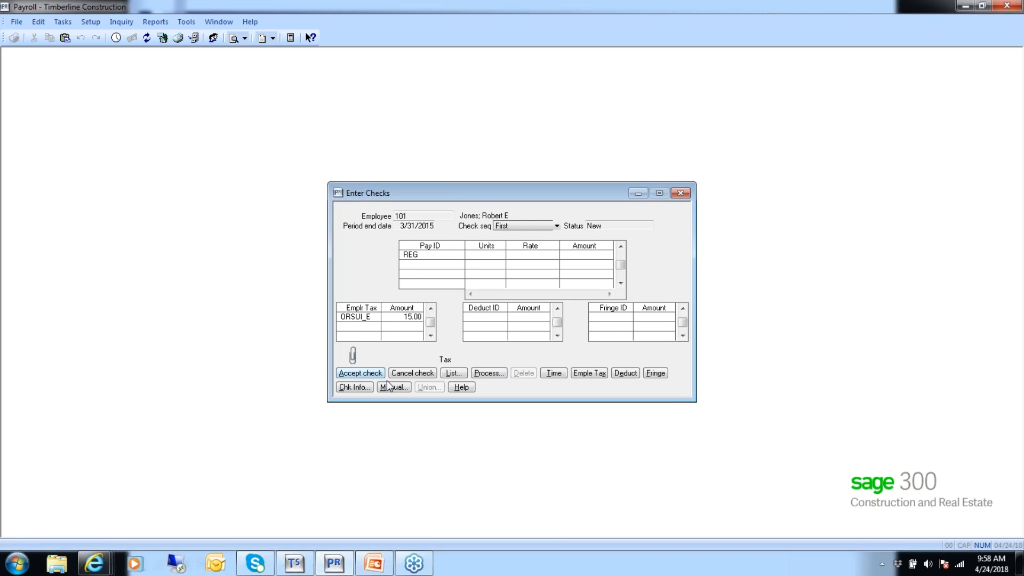
Make the check manual with check number 101315 and check date 3/31/2015, accepting the date outside the current month.
left_click(387, 385)
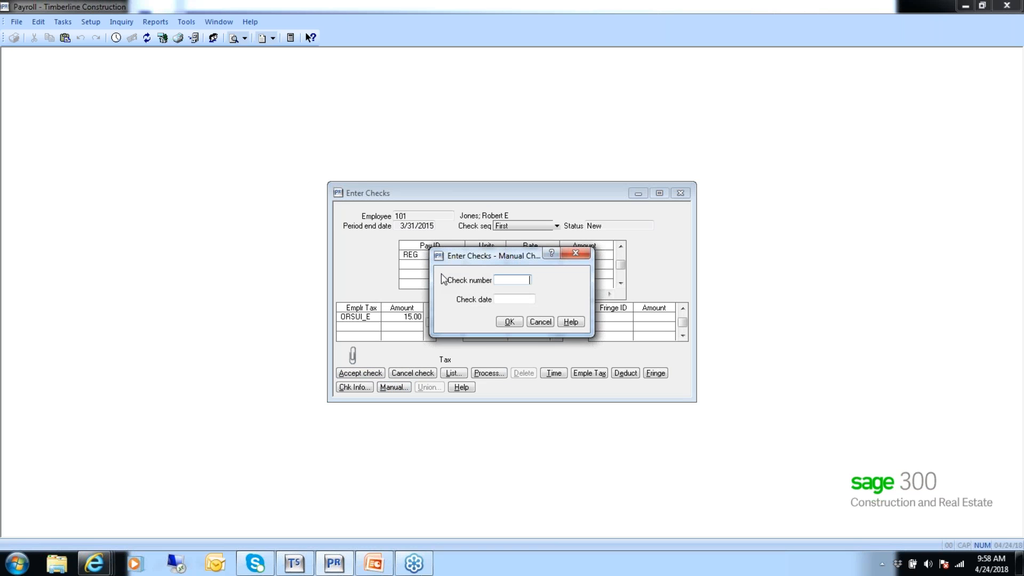
type("101315")
key("Tab")
type("3/31/2015")
key("shift+Tab")
left_click(508, 321)
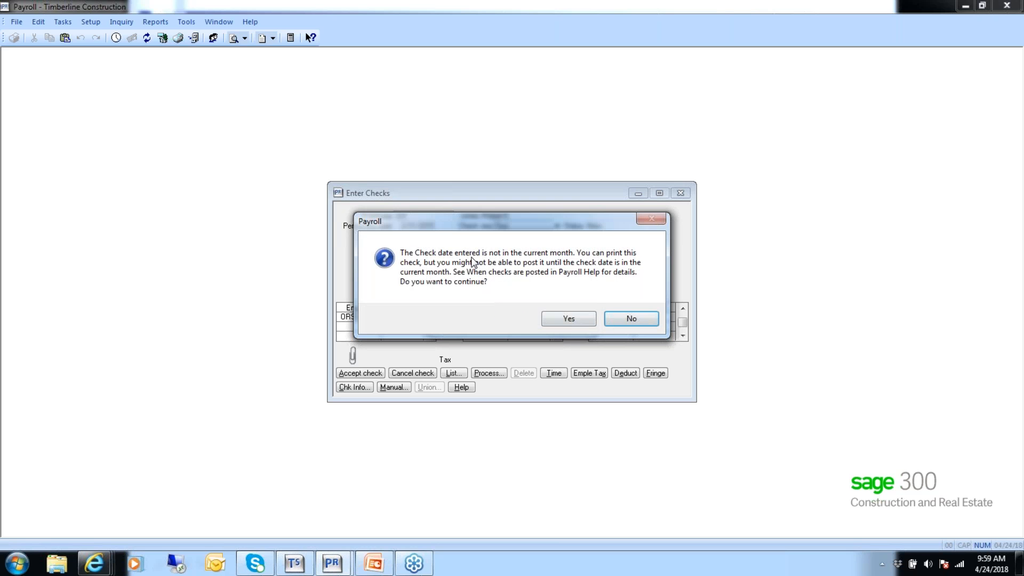
left_click(570, 320)
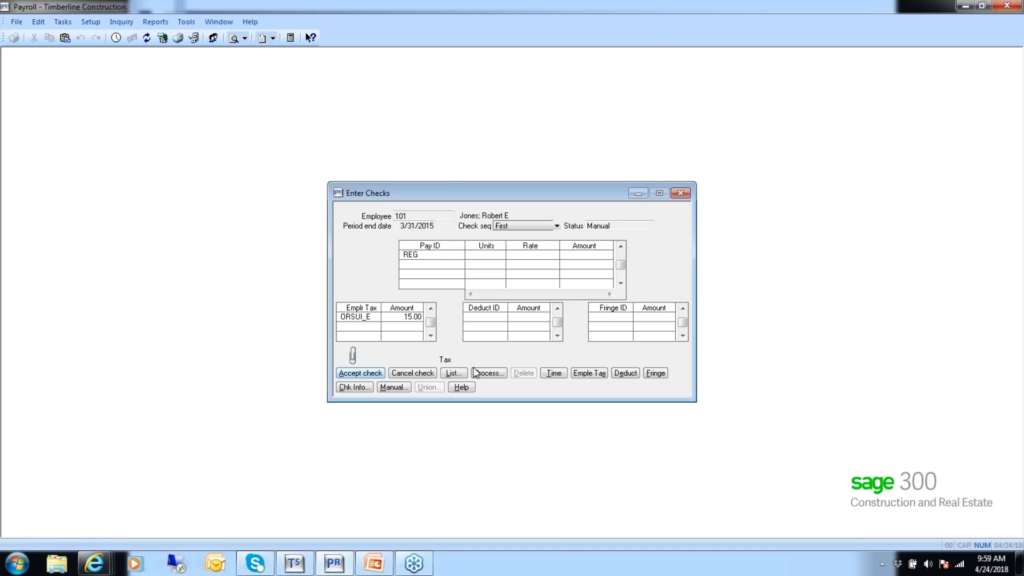
Process the manual check with the Check calculation frequency cleared, and review the resulting check information.
left_click(360, 373)
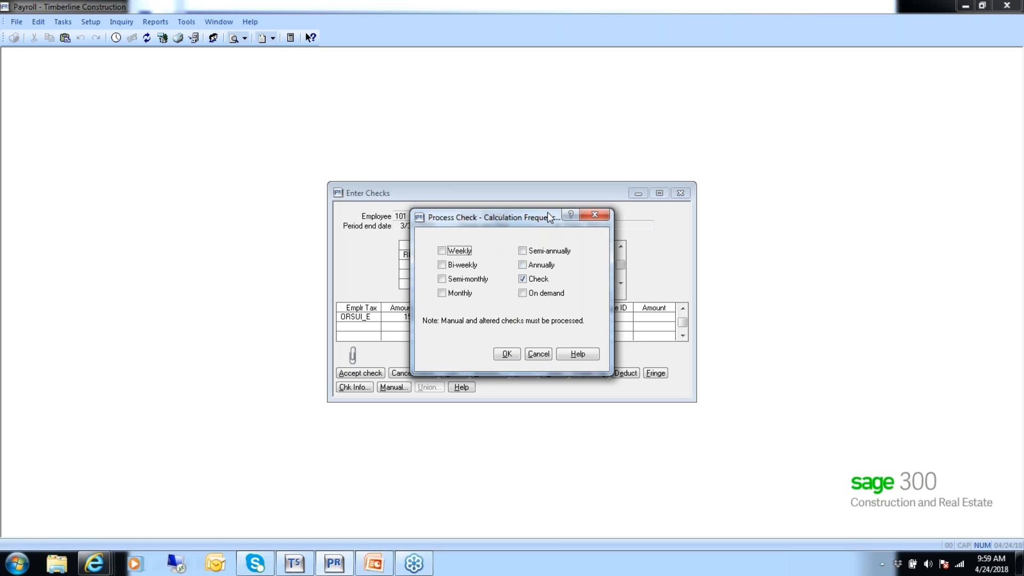
left_click_drag(535, 212, 433, 207)
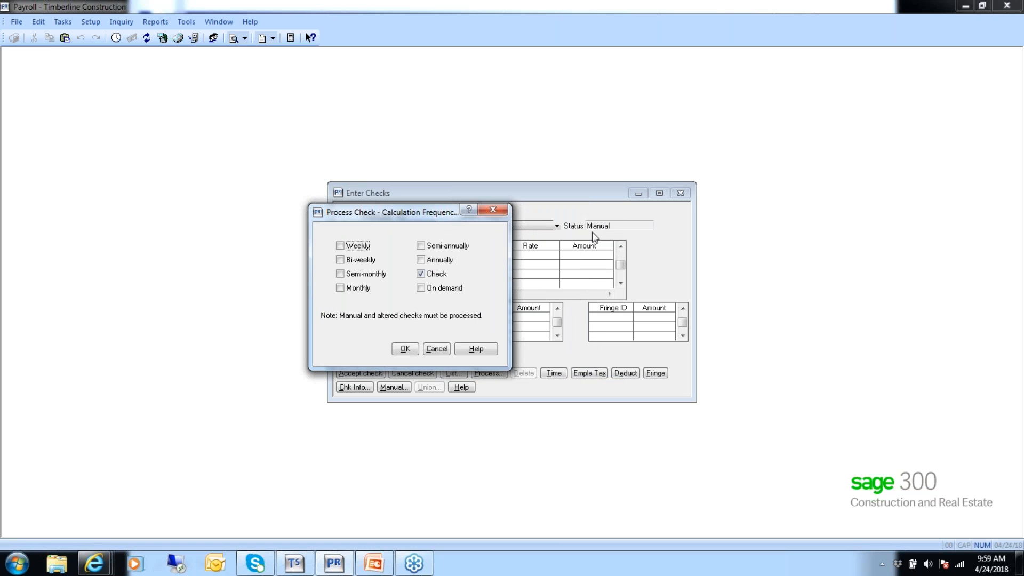
left_click(421, 274)
left_click(405, 348)
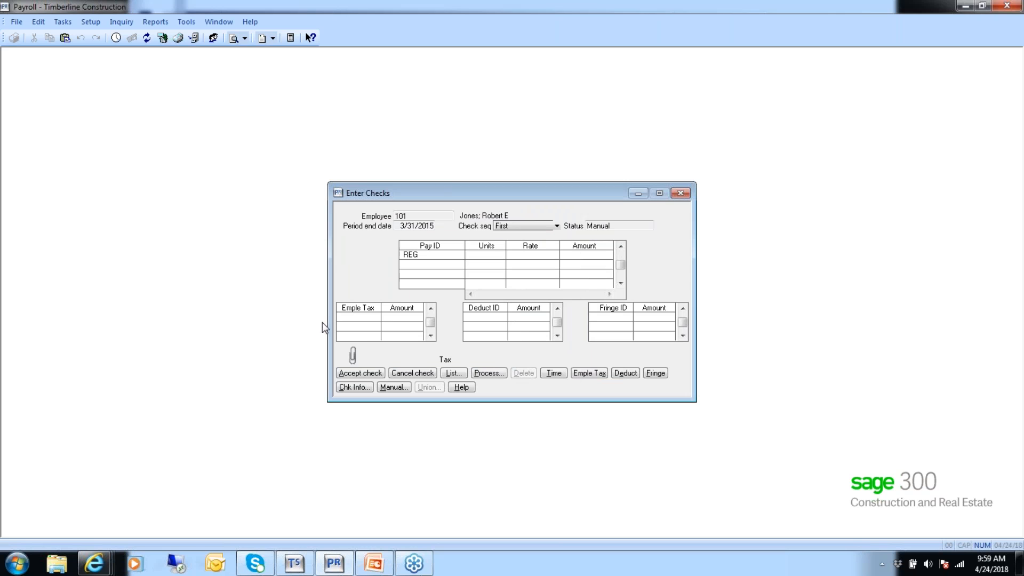
left_click(348, 387)
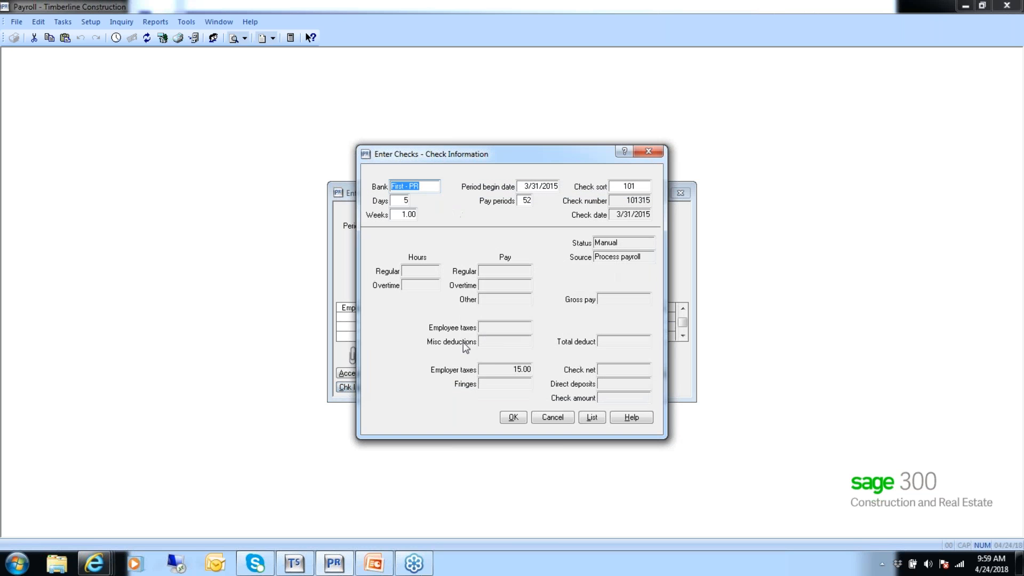
left_click(510, 416)
Accept the manual check, finish check entry and start printing the Enter Checks journal.
left_click(360, 373)
left_click(400, 374)
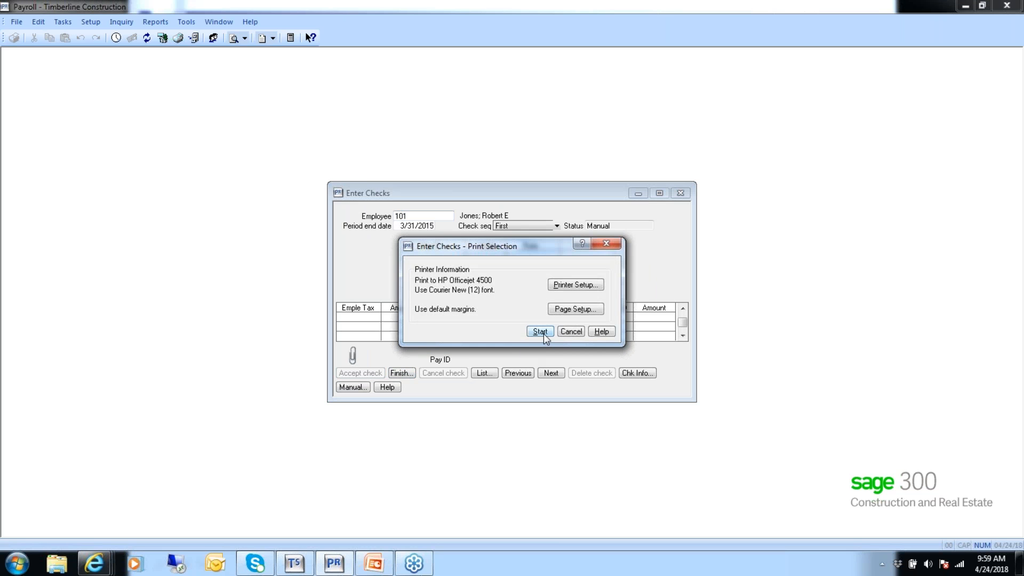
left_click(540, 332)
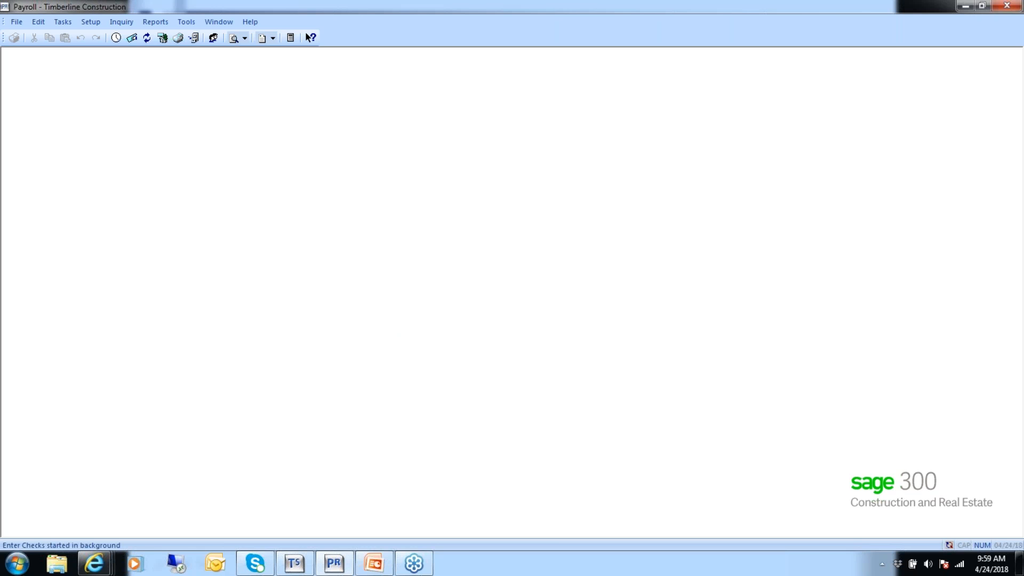
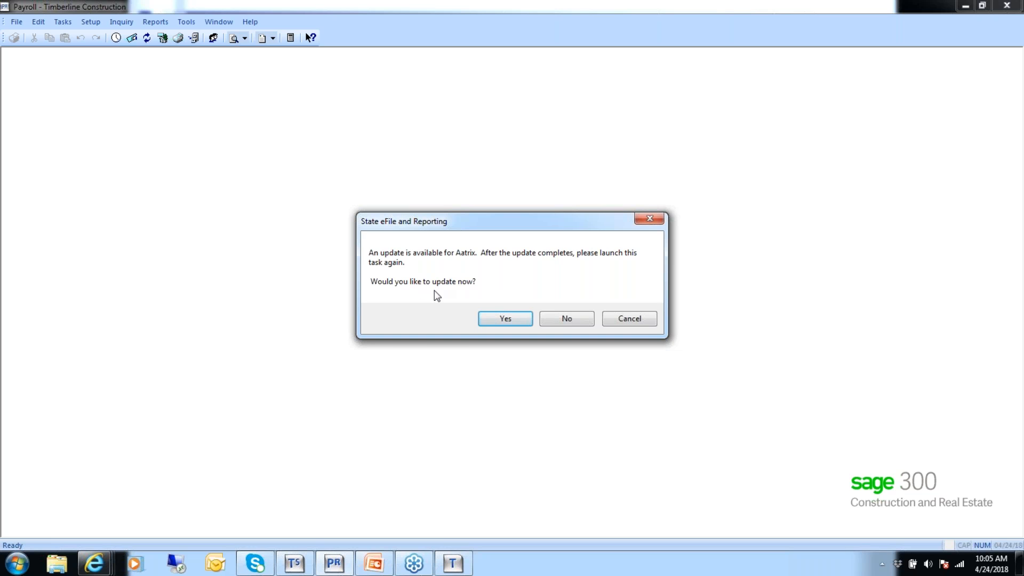
Accept the Aatrix update, run the automatic forms update through to completion and close the update client.
left_click(505, 319)
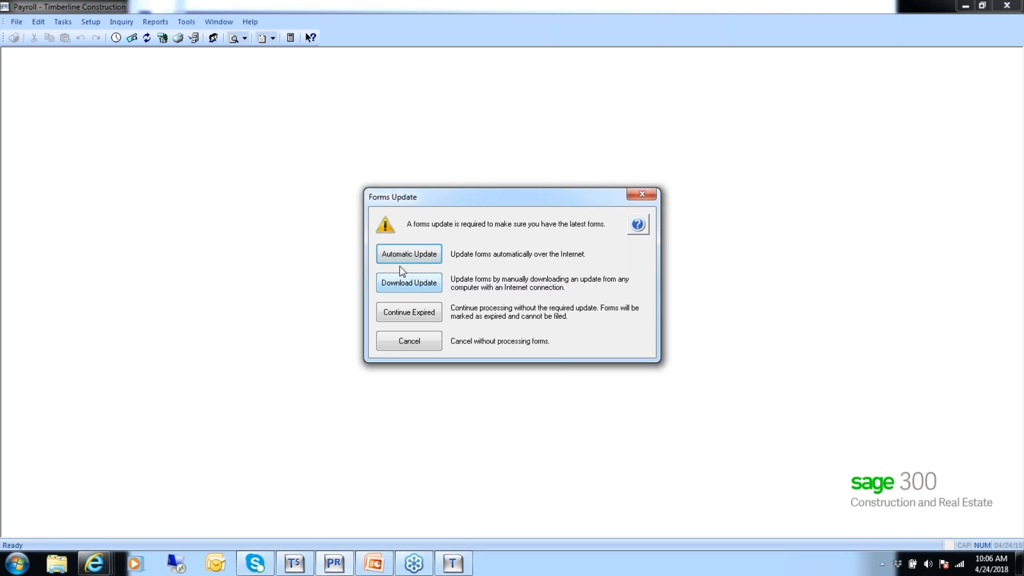
left_click(410, 252)
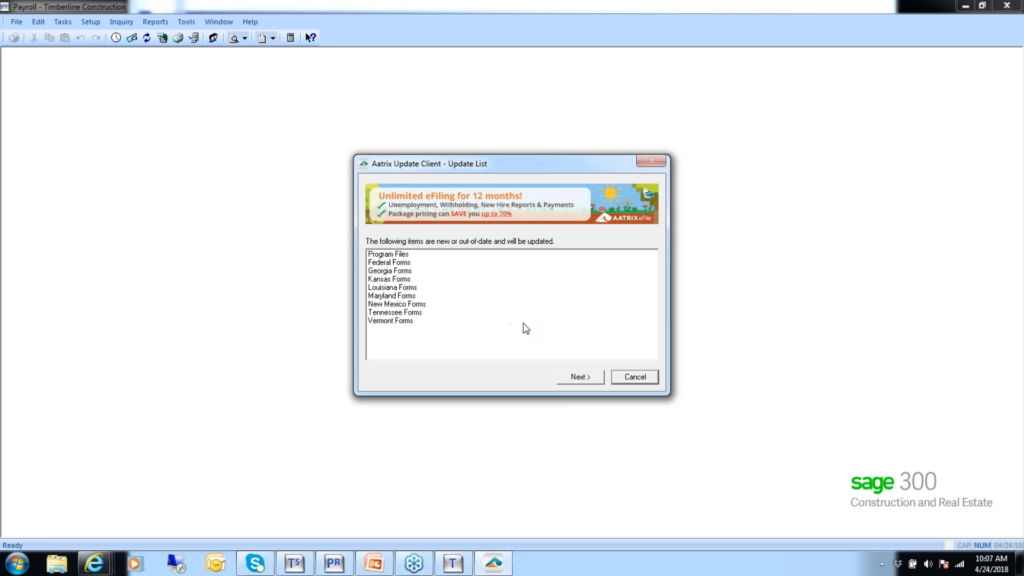
left_click(584, 378)
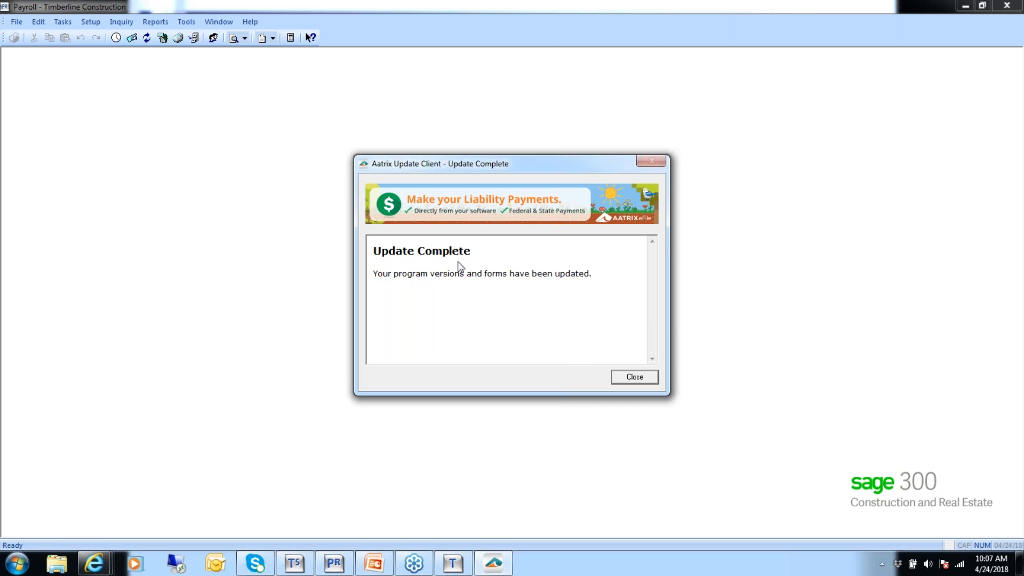
left_click(632, 377)
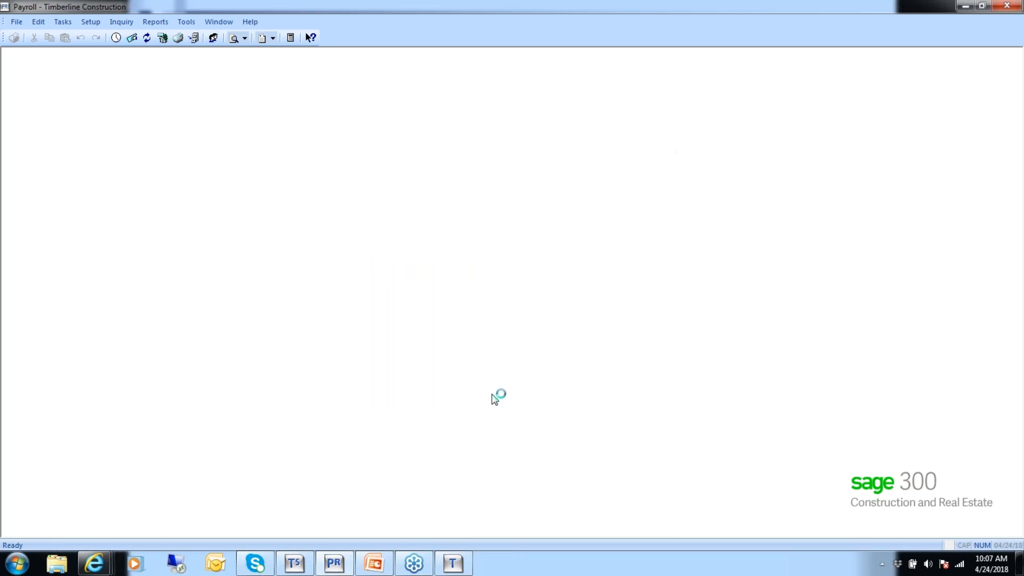
Set up a state OQ/132 report for OR covering 1st Quarter 2015 and proceed to the employee selection.
left_click(63, 24)
left_click(118, 202)
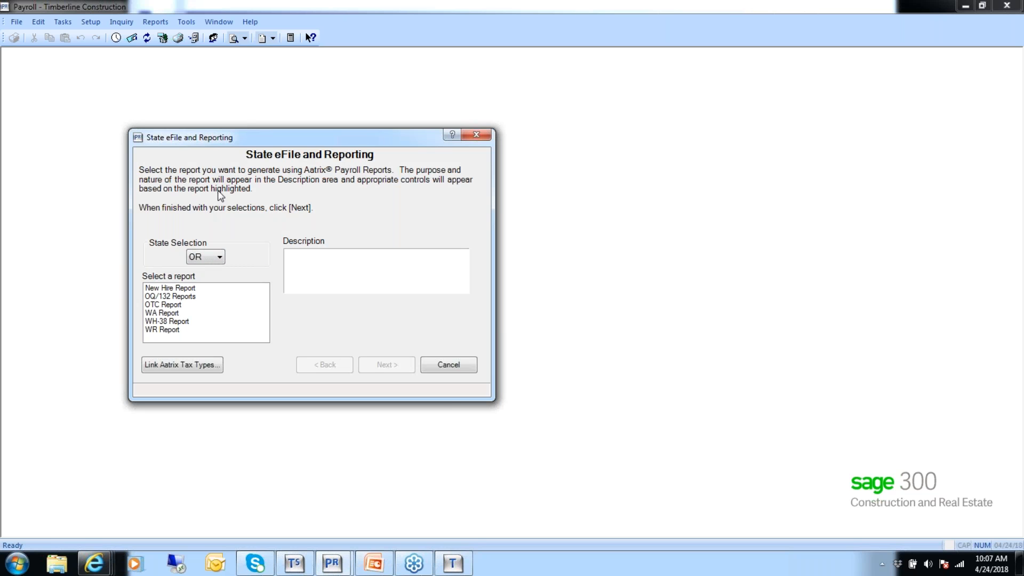
left_click(220, 258)
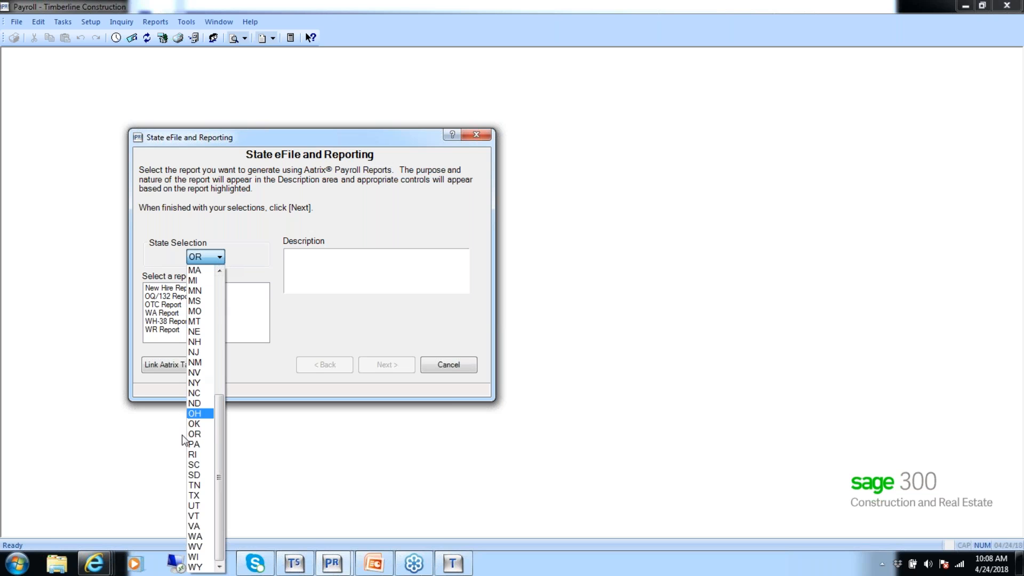
left_click(197, 434)
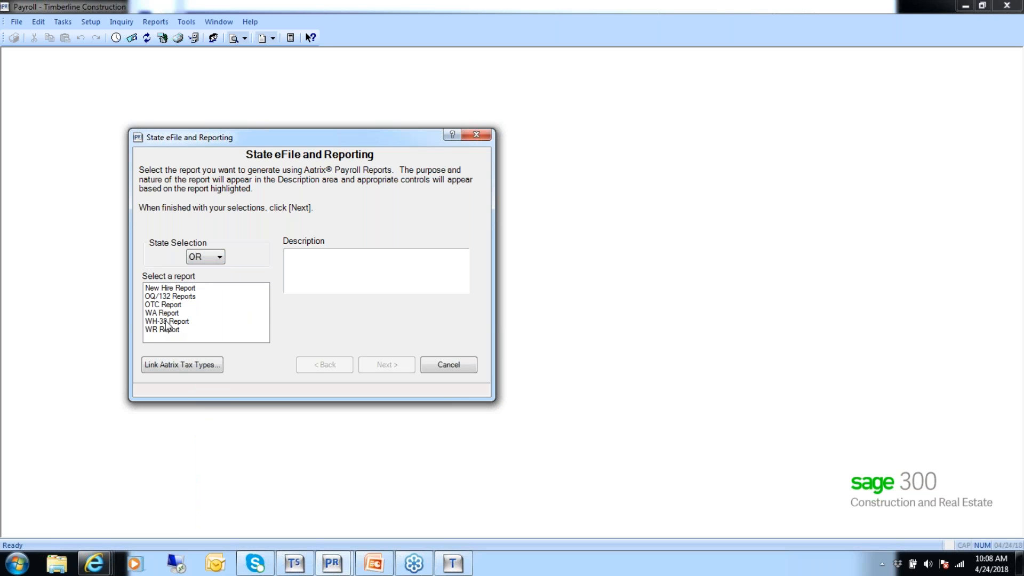
left_click(173, 298)
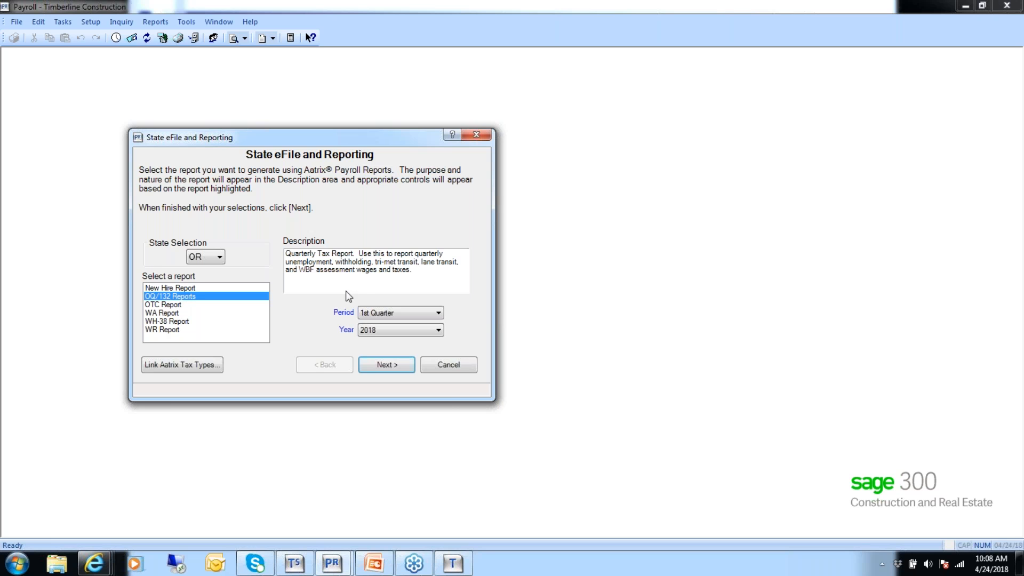
left_click(437, 329)
left_click(386, 367)
left_click(386, 365)
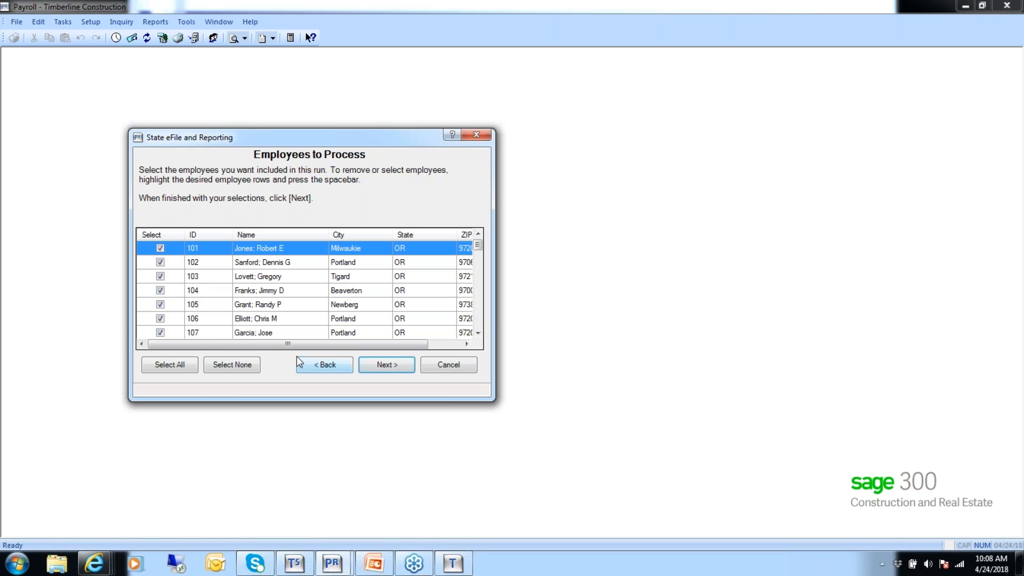
Limit the state report to the first three employees in the list and generate it.
left_click(239, 367)
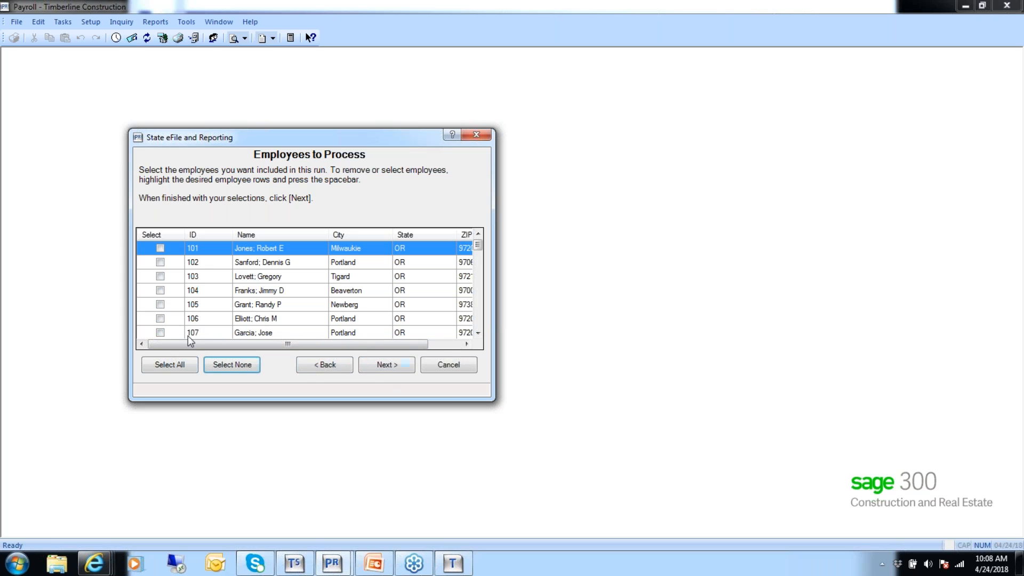
left_click(160, 248)
left_click(160, 263)
left_click(160, 277)
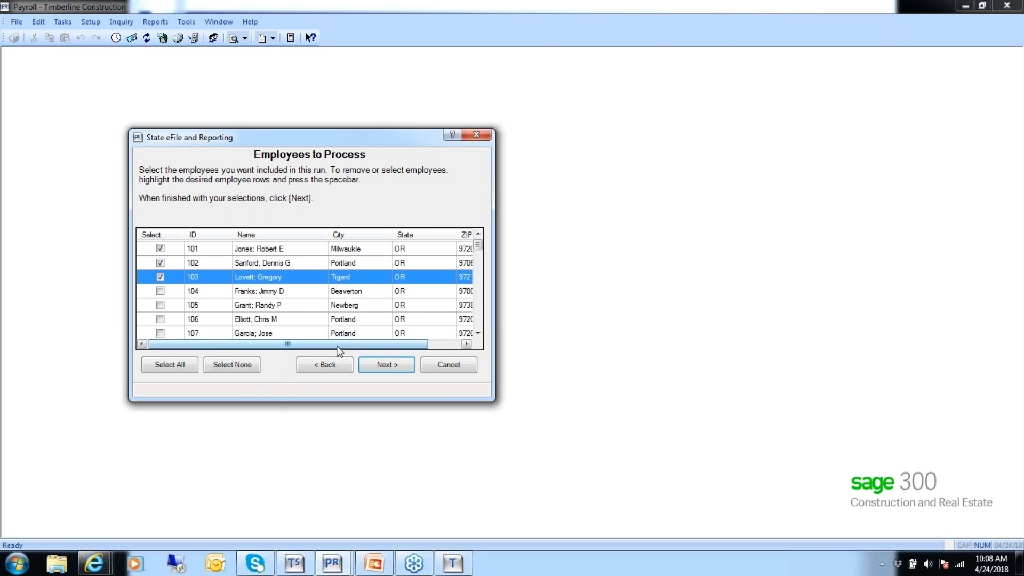
left_click(397, 367)
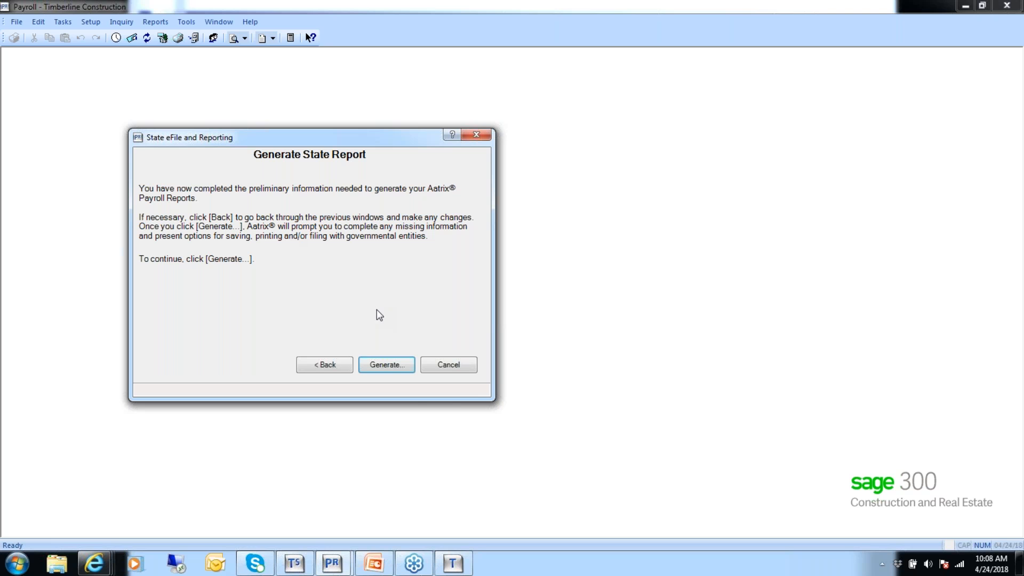
left_click(384, 366)
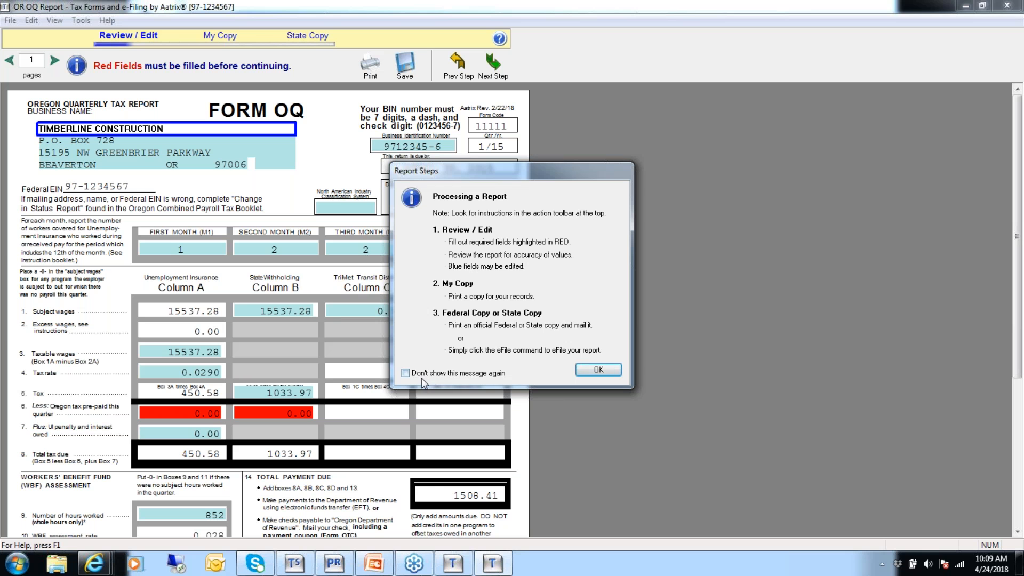
Dismiss the report notices and enter prepaid Oregon tax of 450.58 for unemployment insurance and 1033.97 for state withholding on Form OQ.
left_click(599, 370)
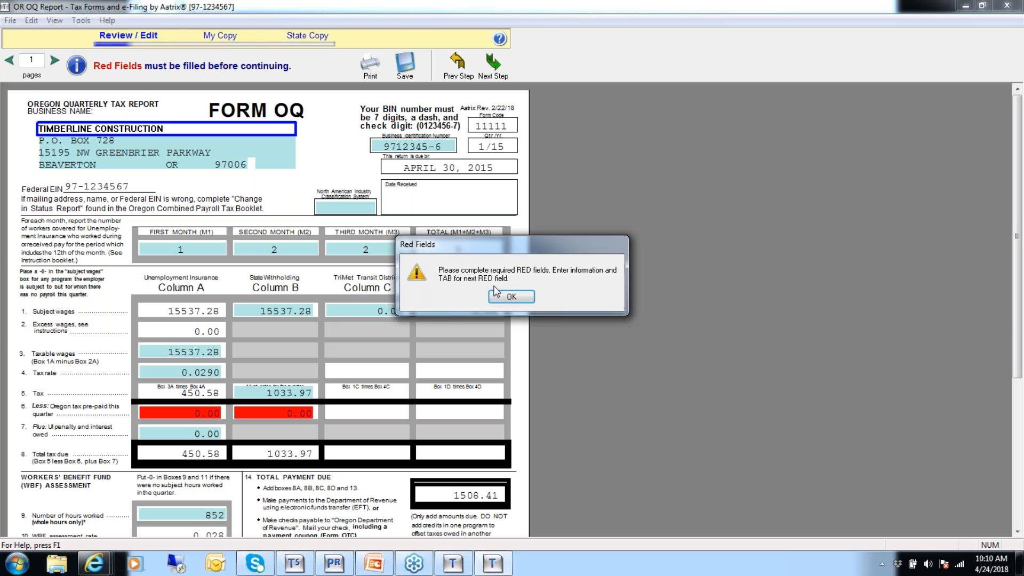
left_click(511, 297)
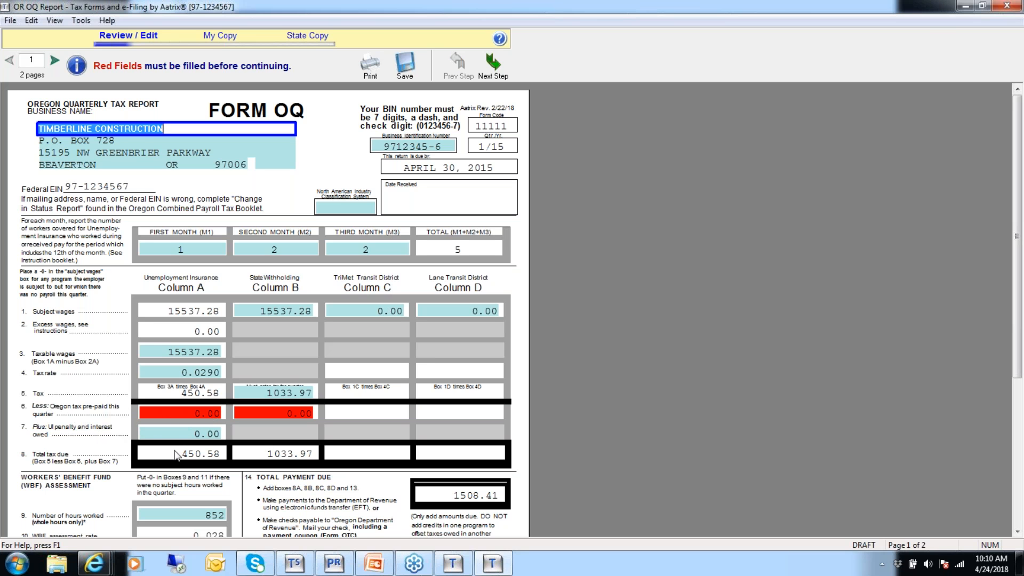
left_click(175, 413)
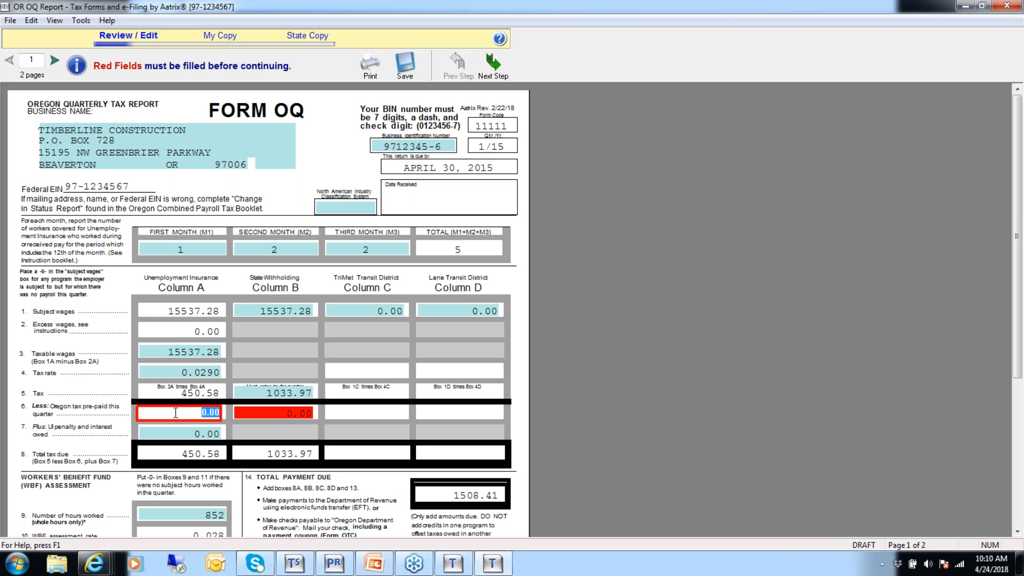
type("450")
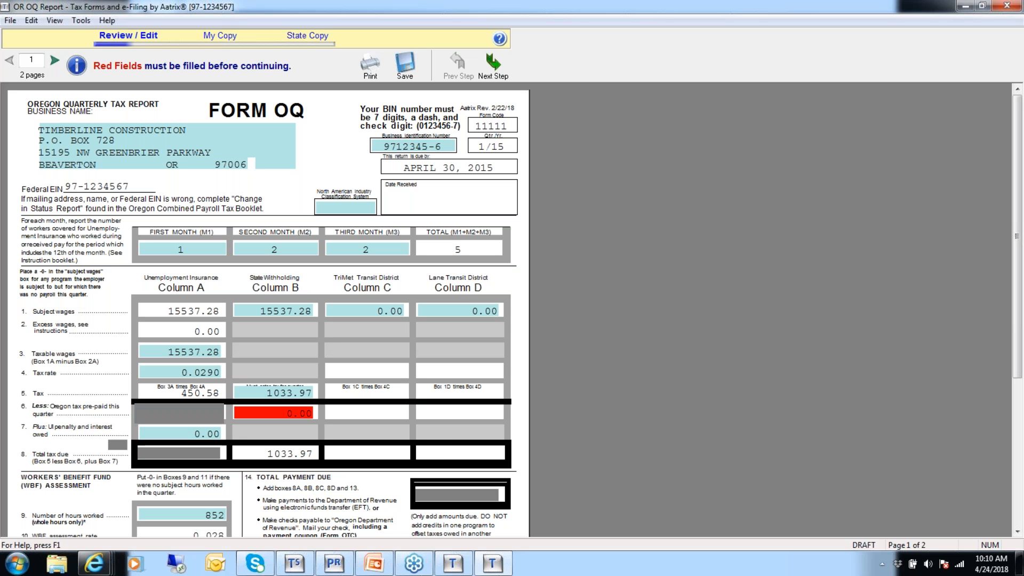
type(".58")
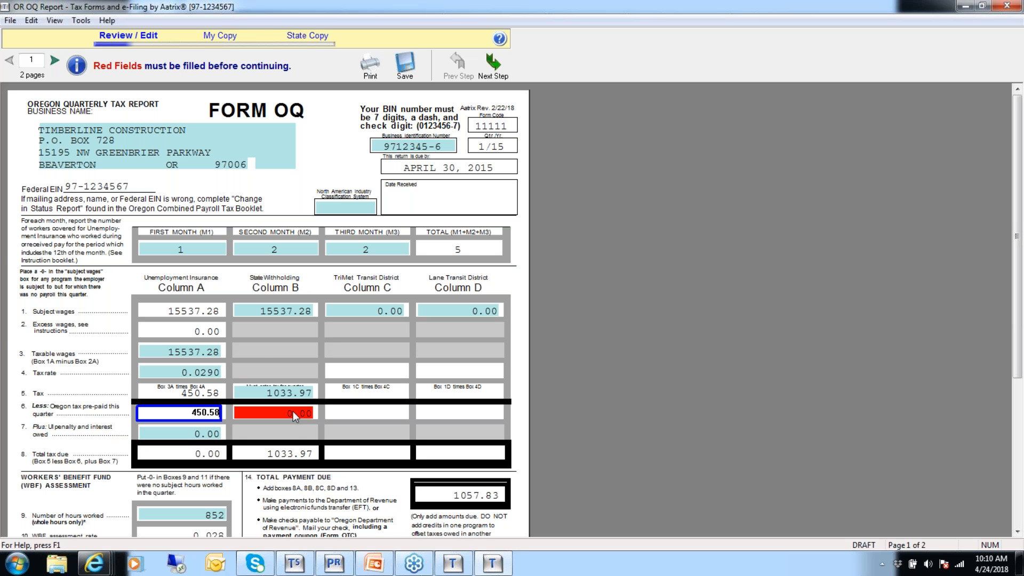
left_click(294, 412)
type("1033.97")
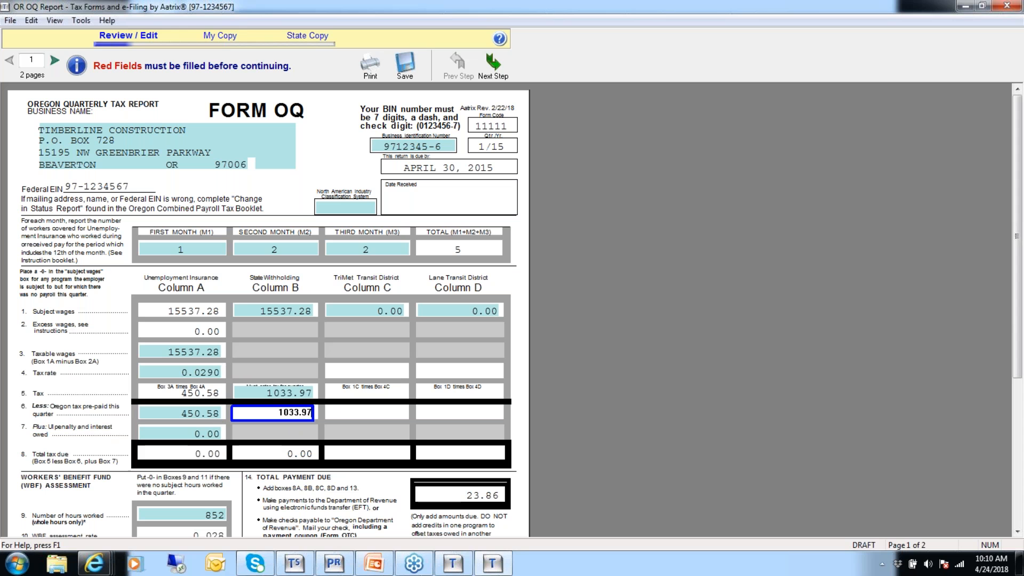
Leave the prepaid WBF assessment amounts at 0.00 and mark the depositing frequency as Monthly.
scroll(1019, 251, "down", 5)
left_click(55, 363)
left_click(105, 364)
left_click(109, 363)
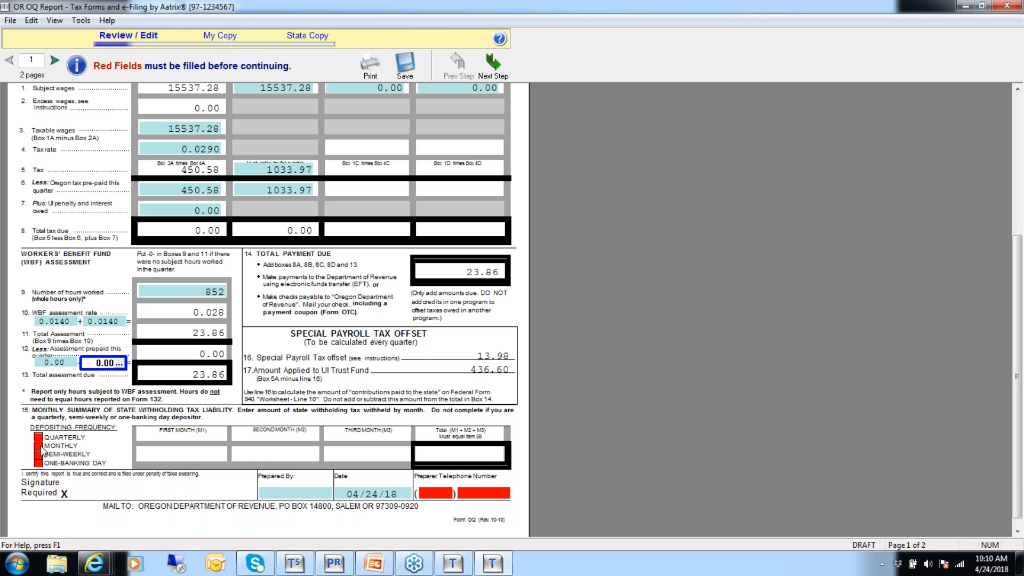
left_click(39, 447)
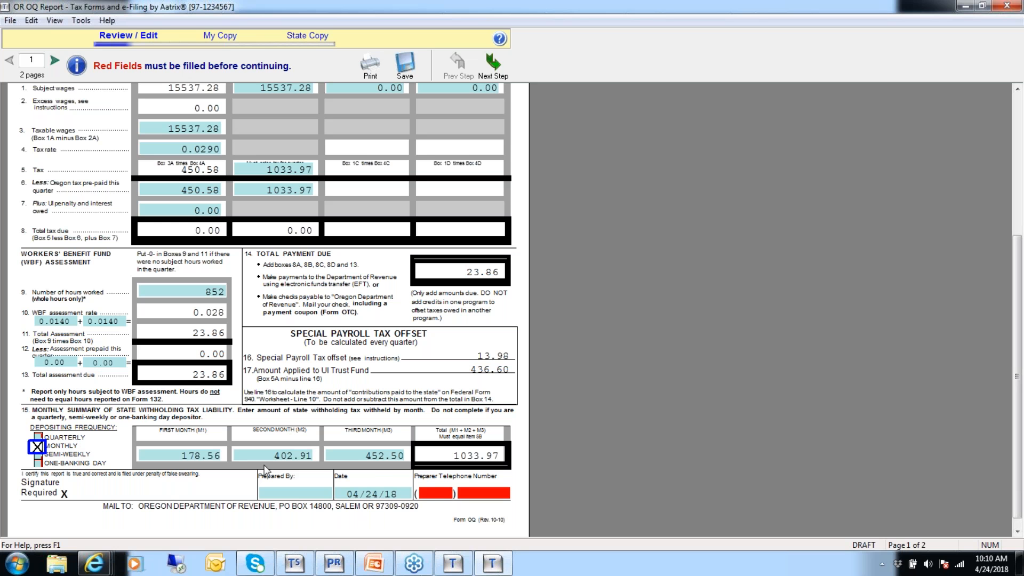
Fill in the preparer's telephone number, including the area code, to complete the required fields on Form OQ.
left_click(435, 492)
type("503")
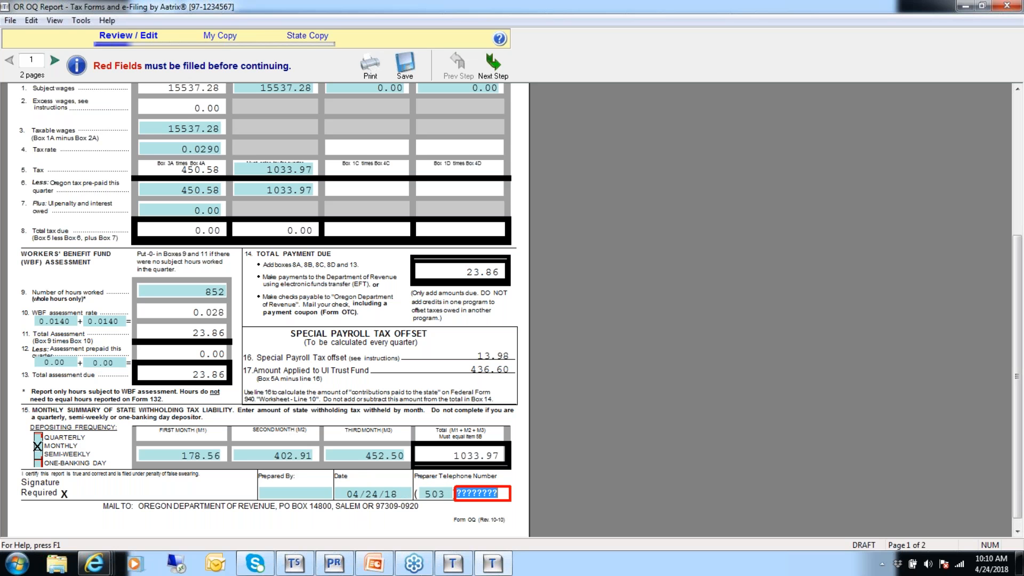
type("33333333")
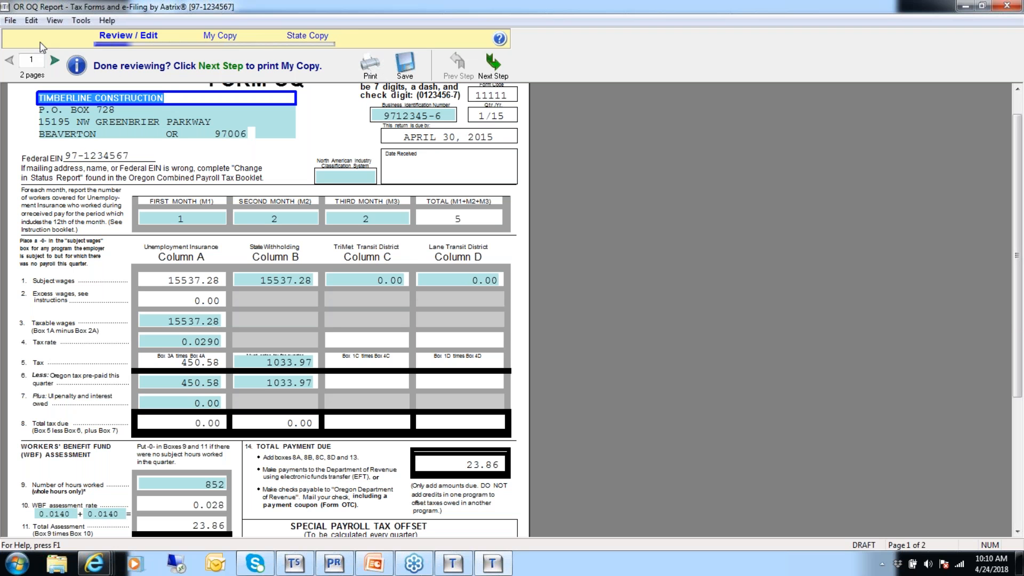
Review the employee wages and state withholding on Form 132 and return to Form OQ.
left_click(54, 62)
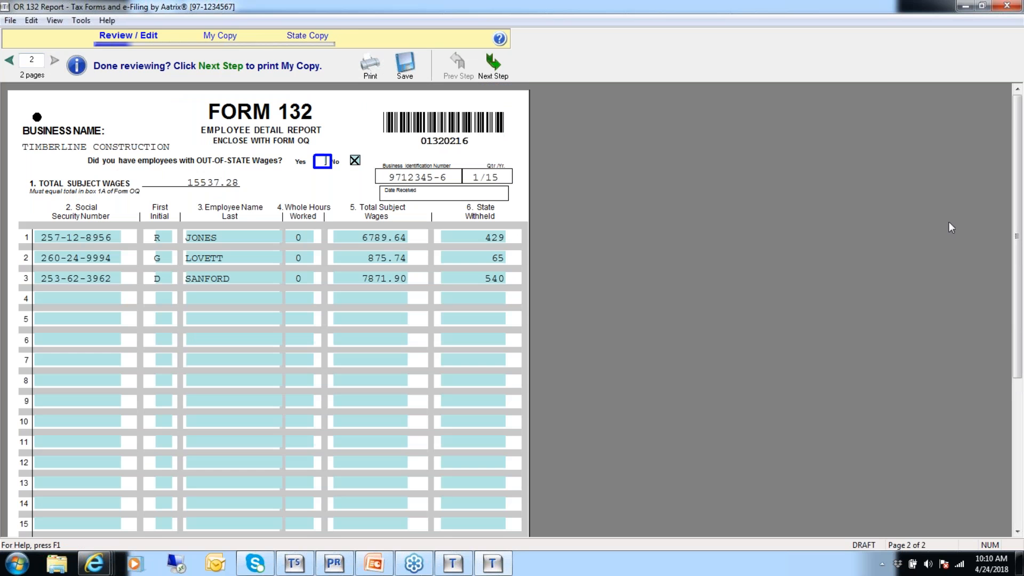
left_click_drag(1021, 189, 663, 99)
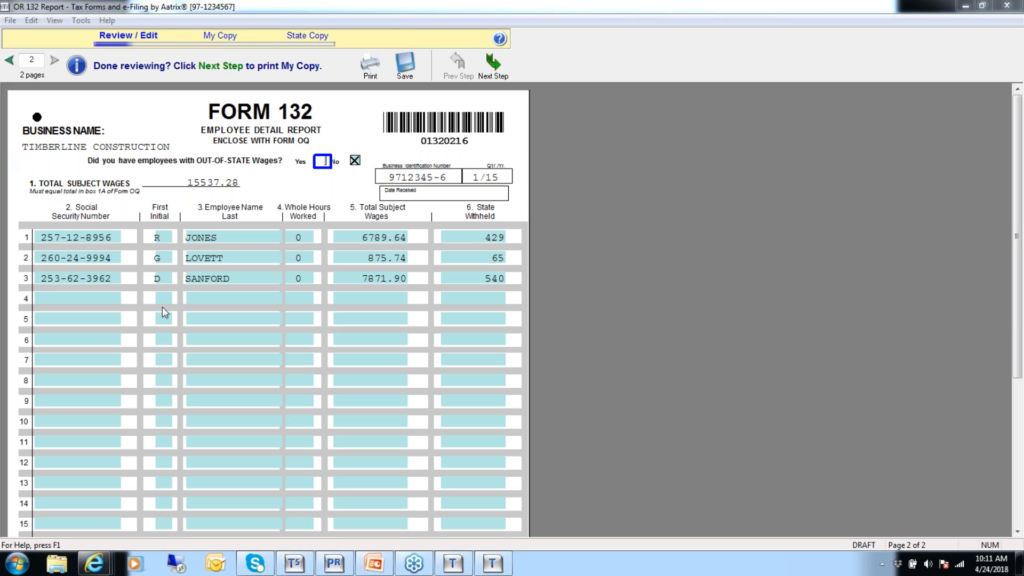
left_click(9, 60)
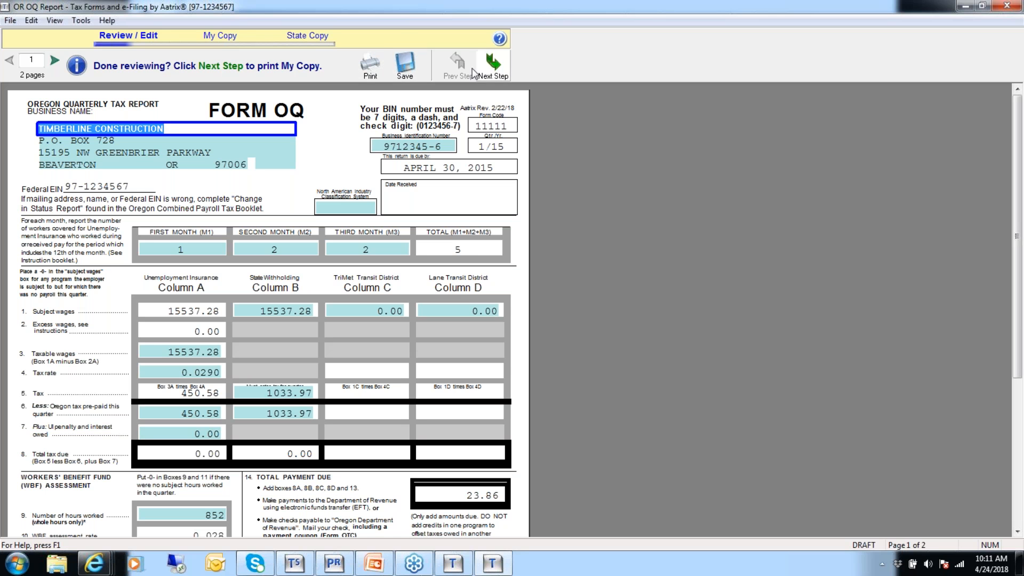
Finish the report review, acknowledge the amount due notice and agree that all figures have been double-checked.
left_click(407, 72)
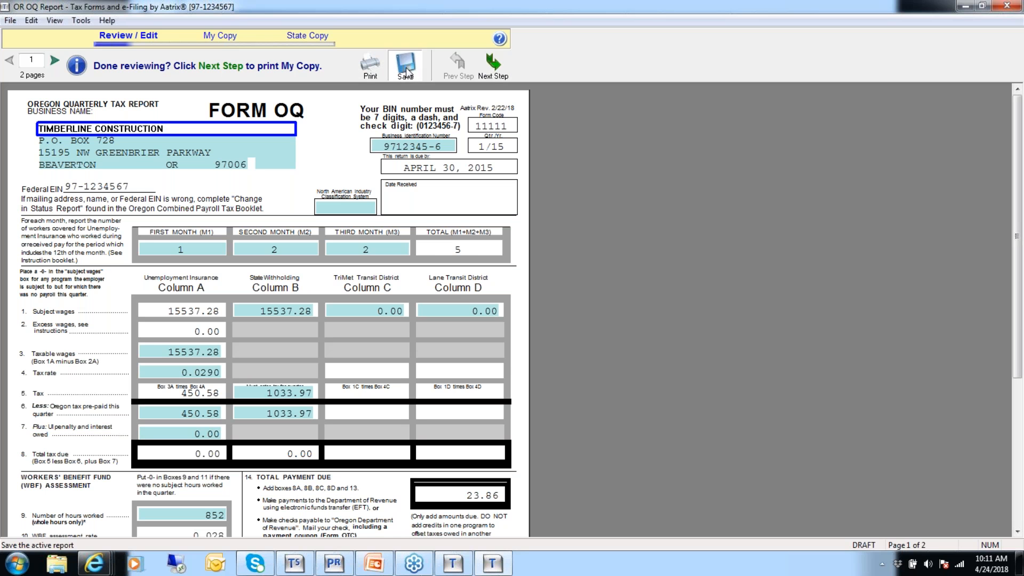
left_click(495, 69)
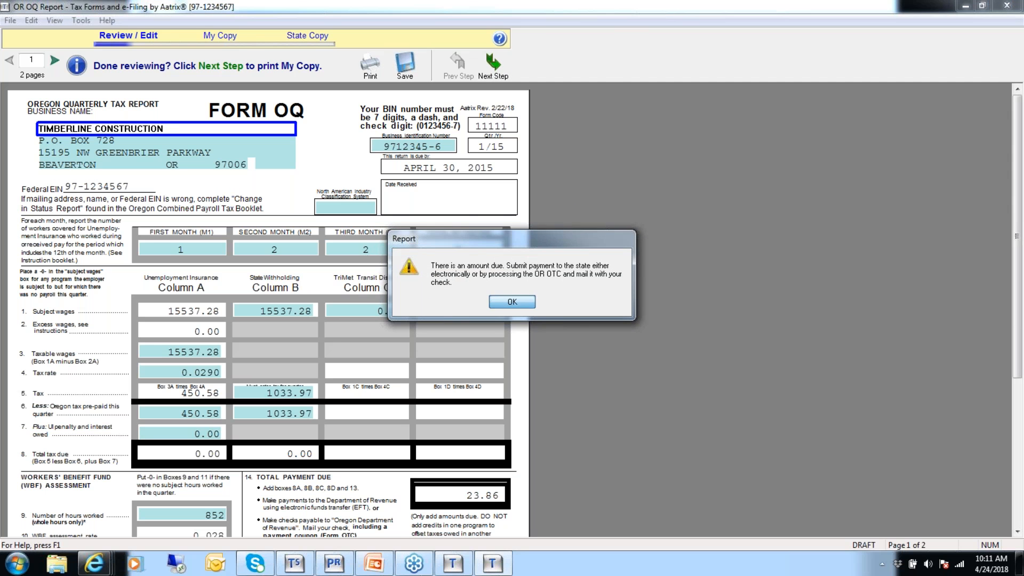
left_click(512, 302)
left_click(483, 302)
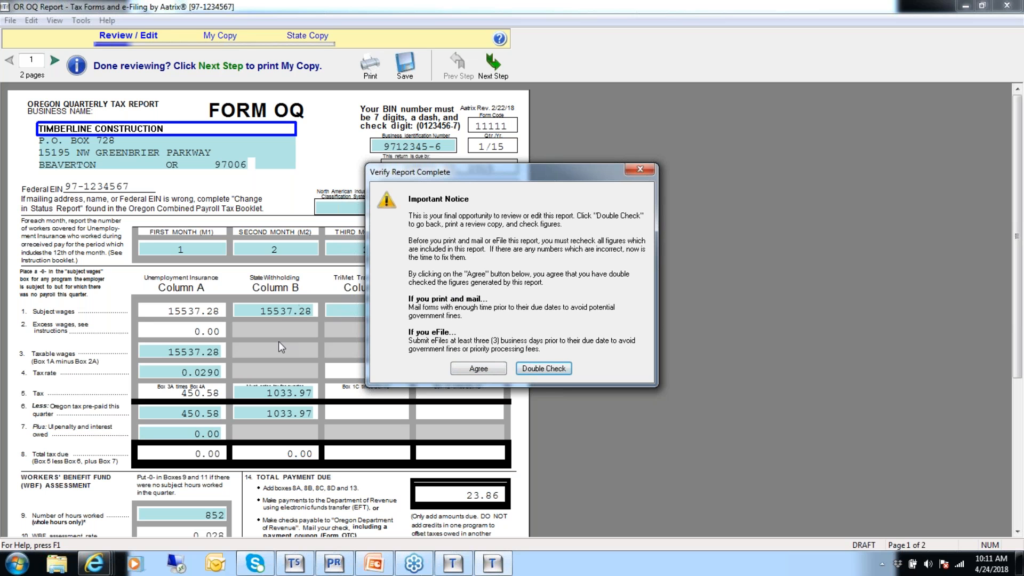
left_click(478, 369)
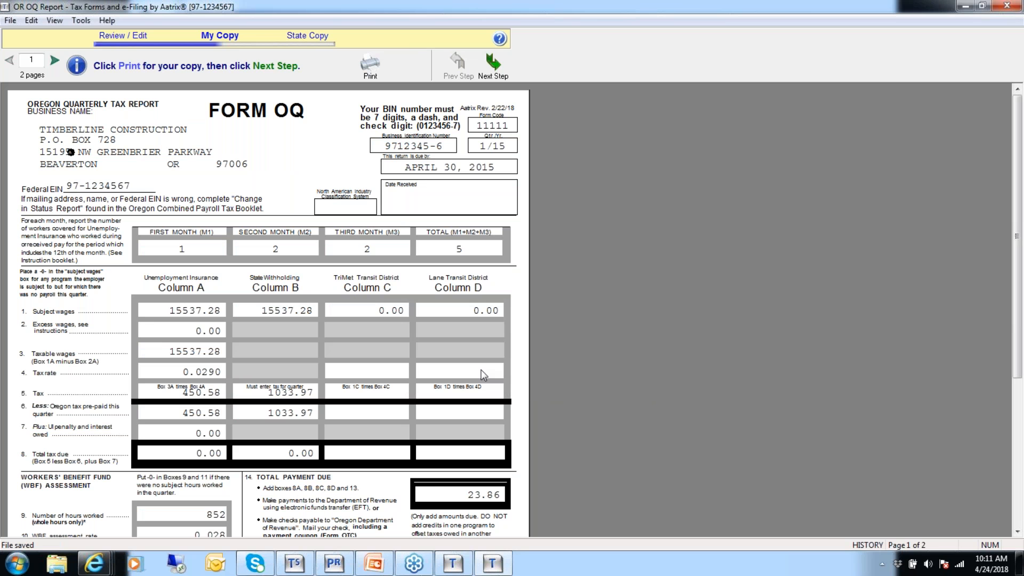
Advance to the state copy, view the eFile and print filing options, and close the report without filing.
left_click(494, 67)
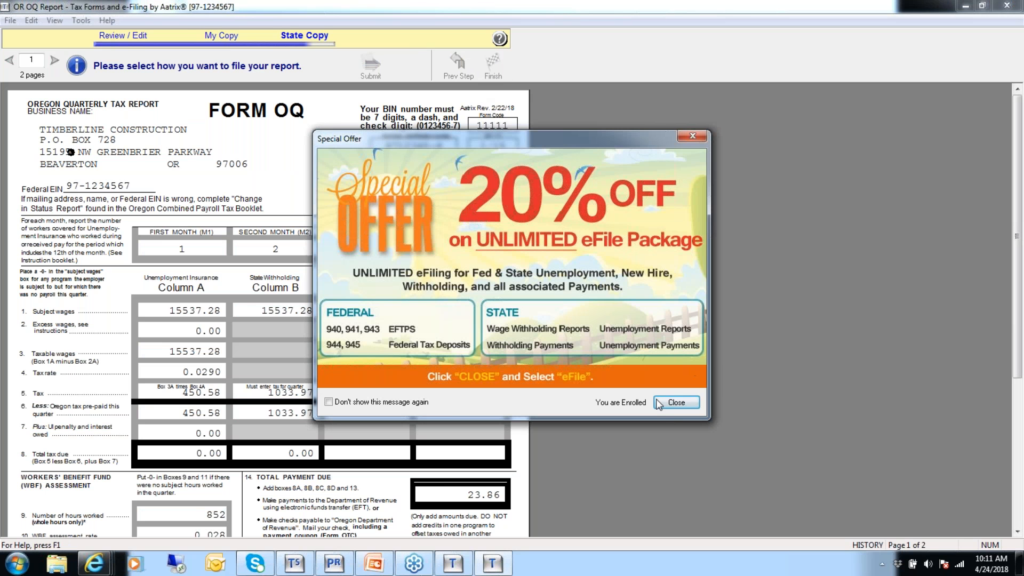
left_click(676, 404)
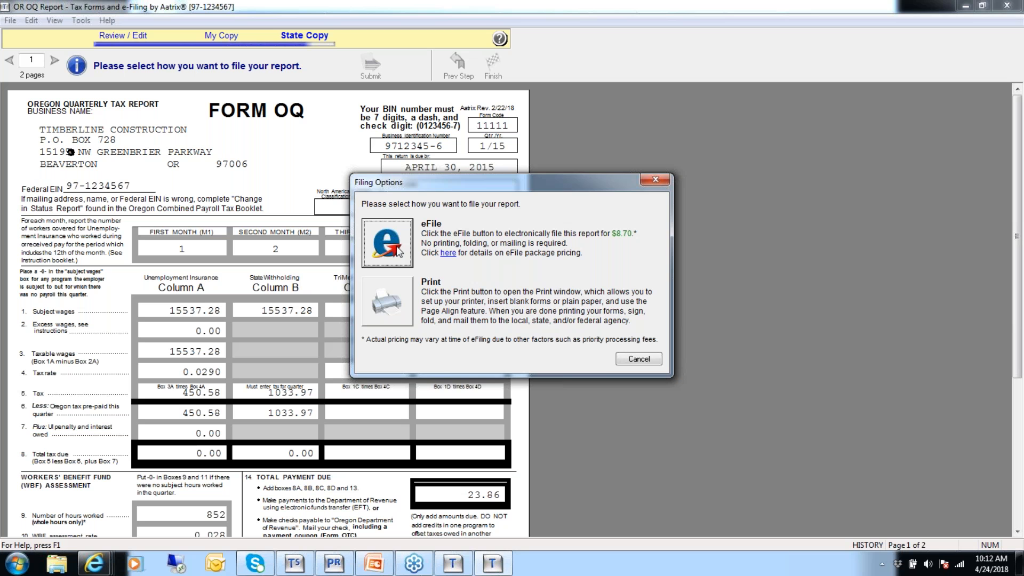
left_click(638, 359)
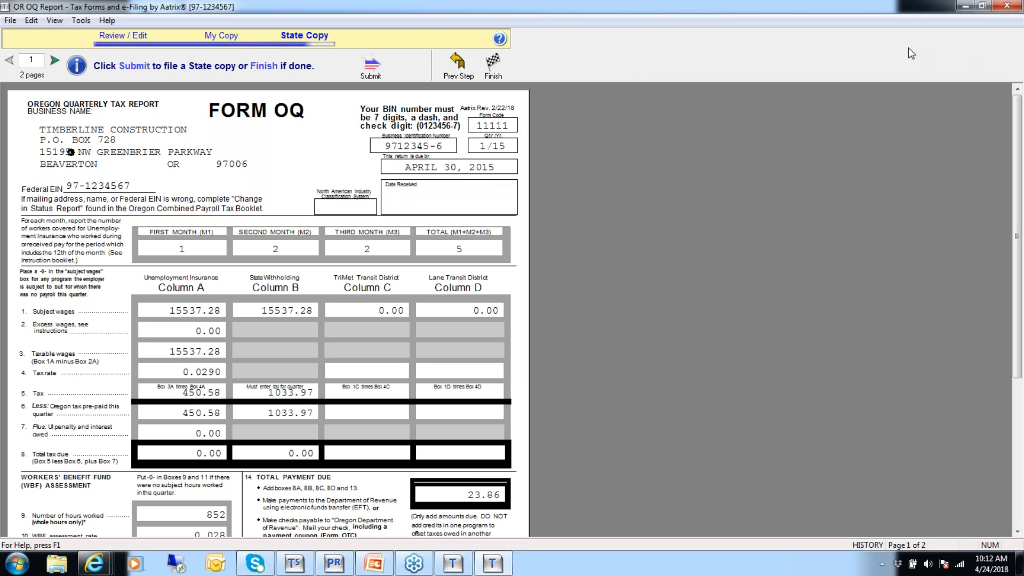
left_click(1010, 6)
Set up a new federal 2018 941/Schedule B/941-V report for 1st Quarter 2015 and proceed to the employee selection.
left_click(63, 22)
left_click(122, 249)
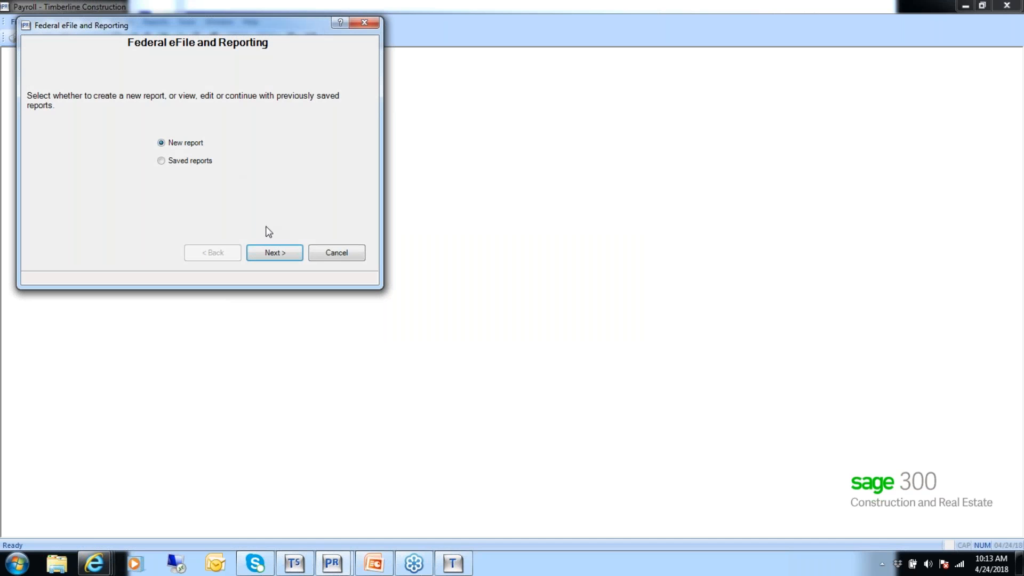
left_click(269, 254)
left_click_drag(154, 175, 147, 198)
left_click(78, 184)
left_click(324, 218)
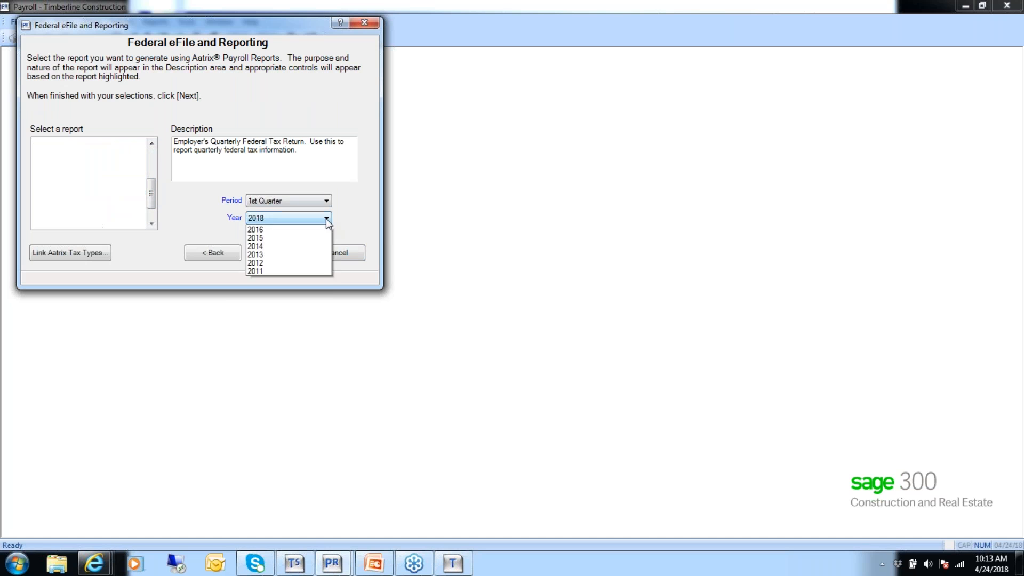
left_click(269, 254)
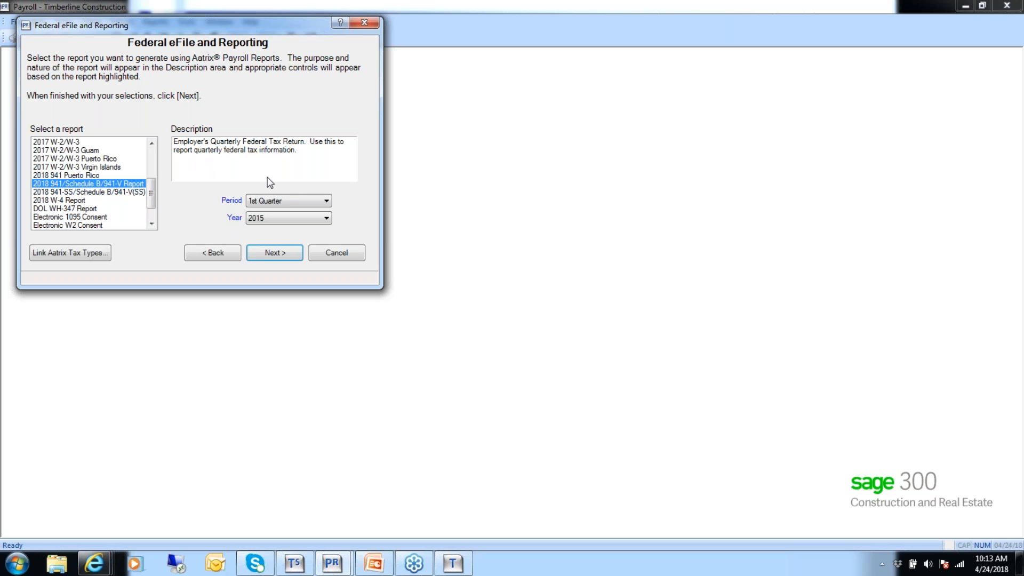
left_click(276, 254)
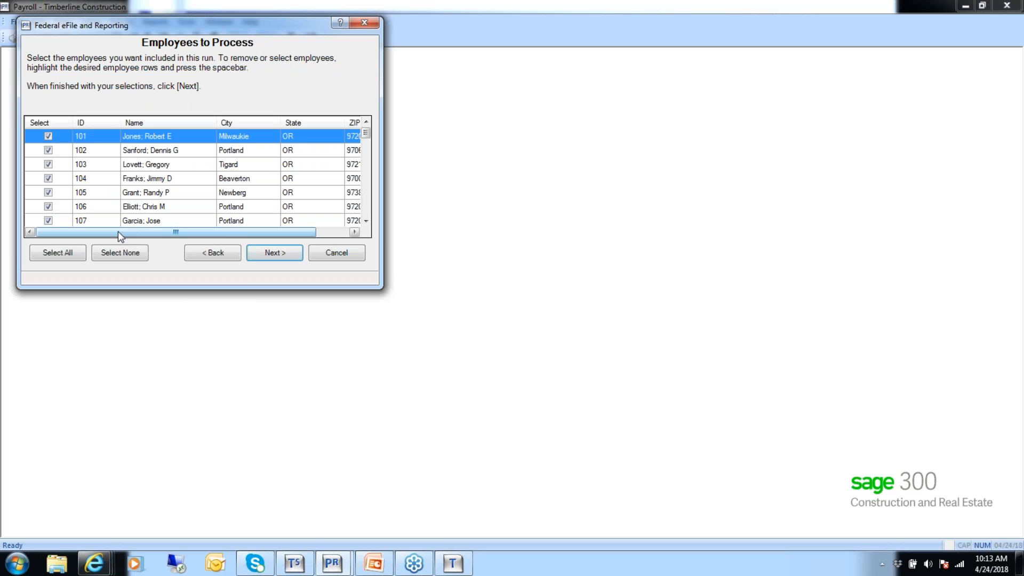
Include only the first three employees (101, 102 and 103) in the federal report run and proceed to report generation.
left_click(124, 254)
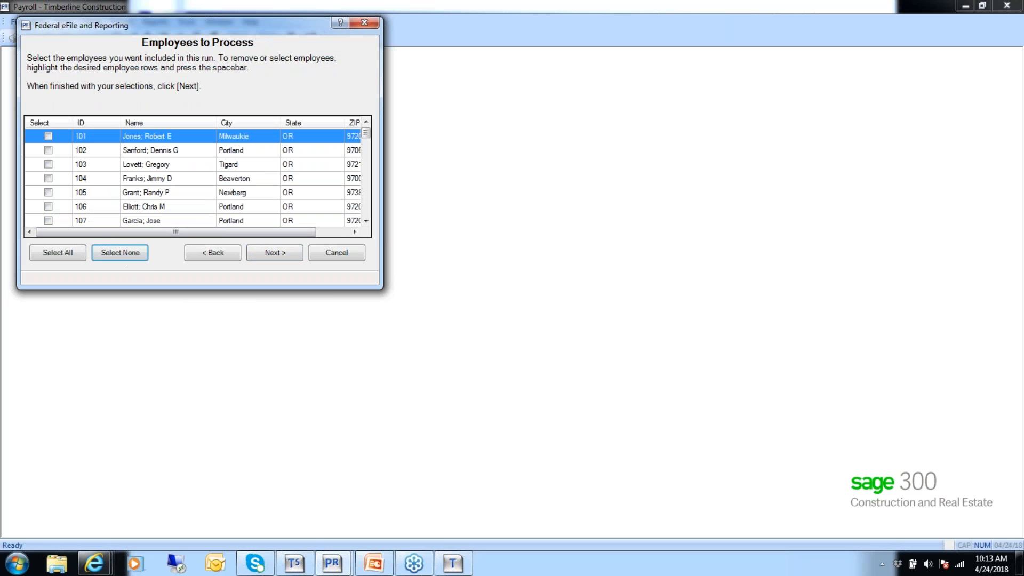
left_click(48, 137)
left_click(48, 150)
left_click(48, 164)
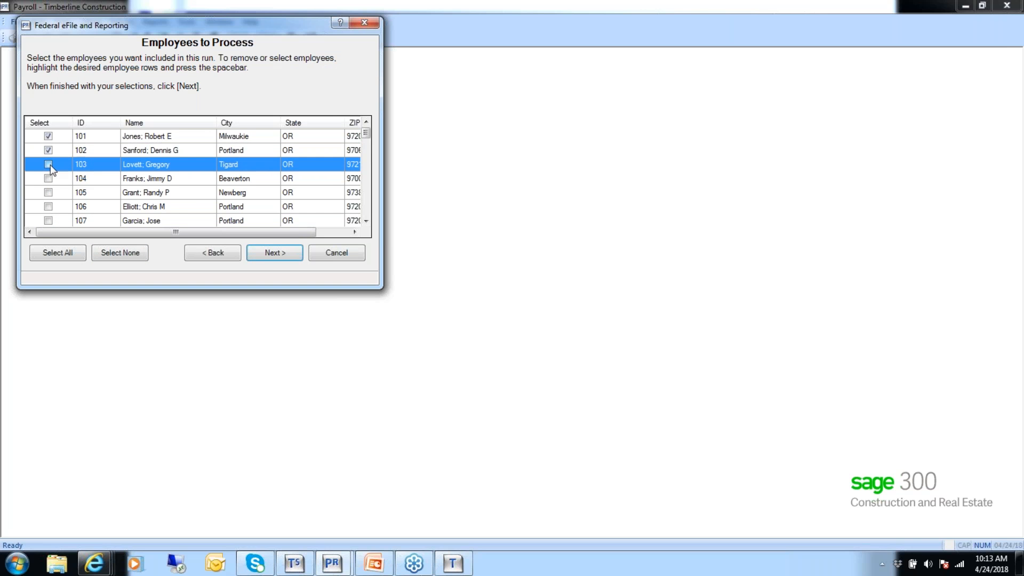
left_click(270, 254)
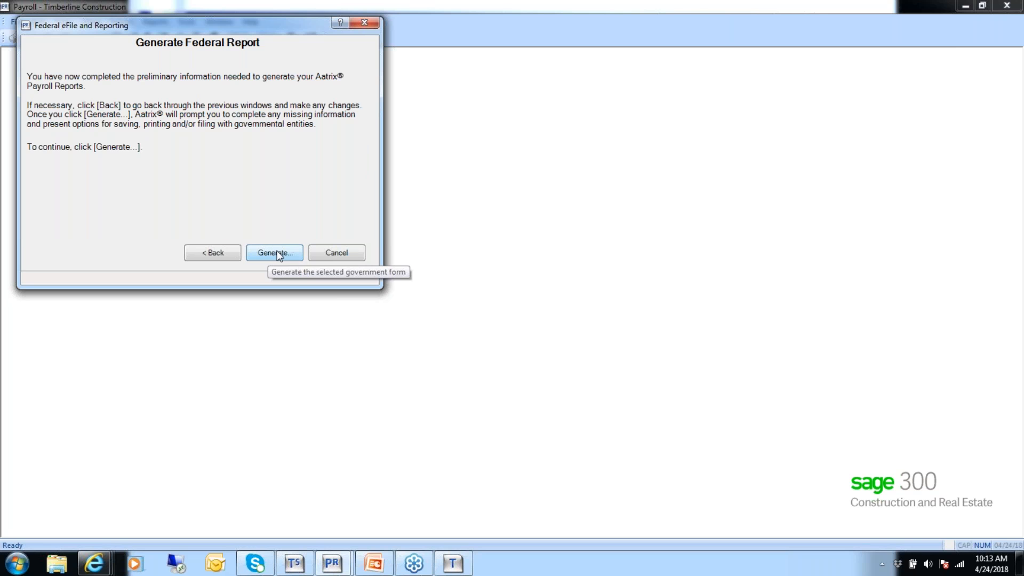
Generate the federal 941 report and dismiss the report processing instructions.
left_click(274, 255)
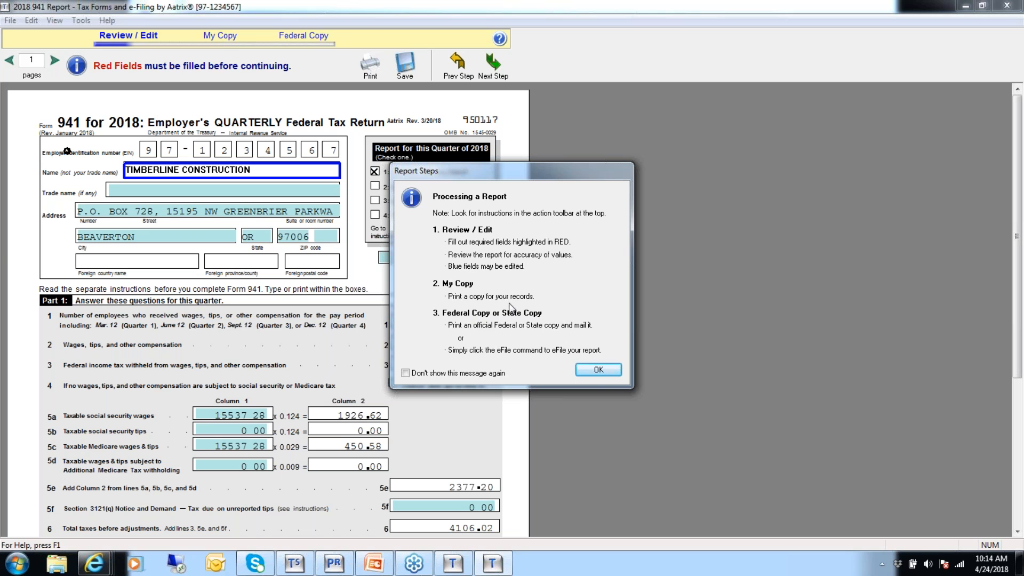
left_click(592, 370)
left_click(511, 297)
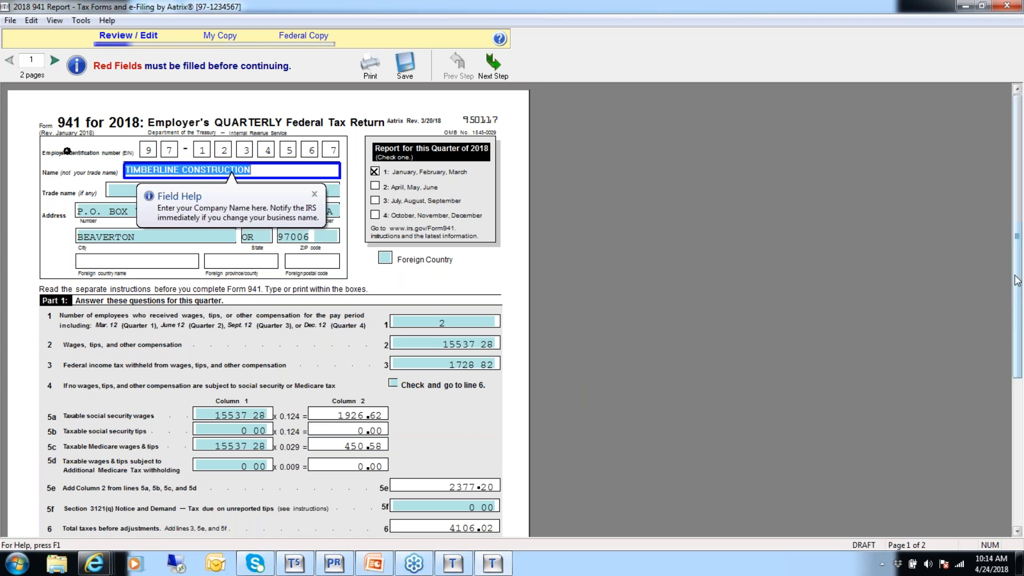
Enter 4106.02 as the quarter's total deposits on line 13 and mark the company as a monthly schedule depositor on page 2.
left_click_drag(1014, 281, 1012, 462)
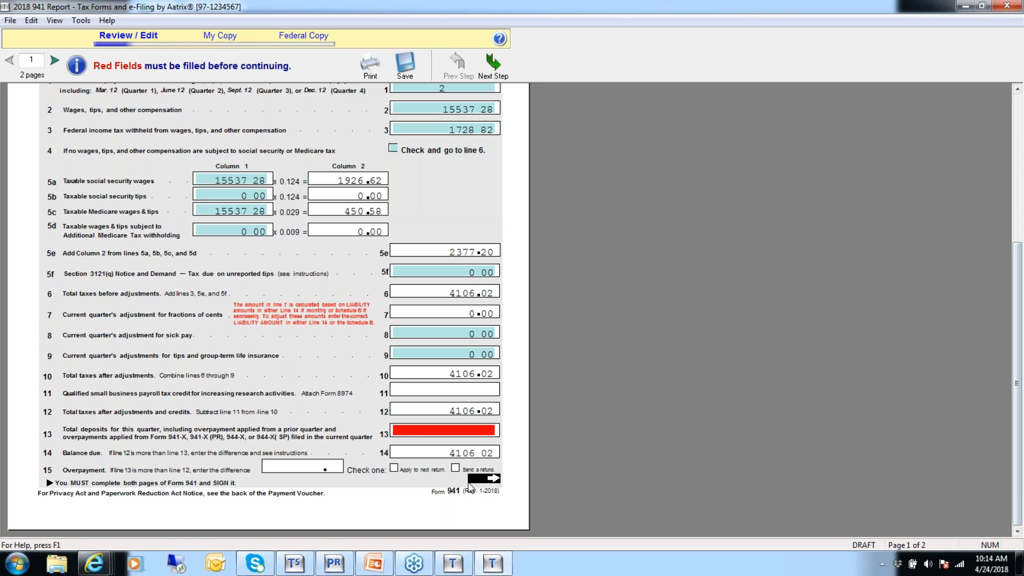
left_click(427, 432)
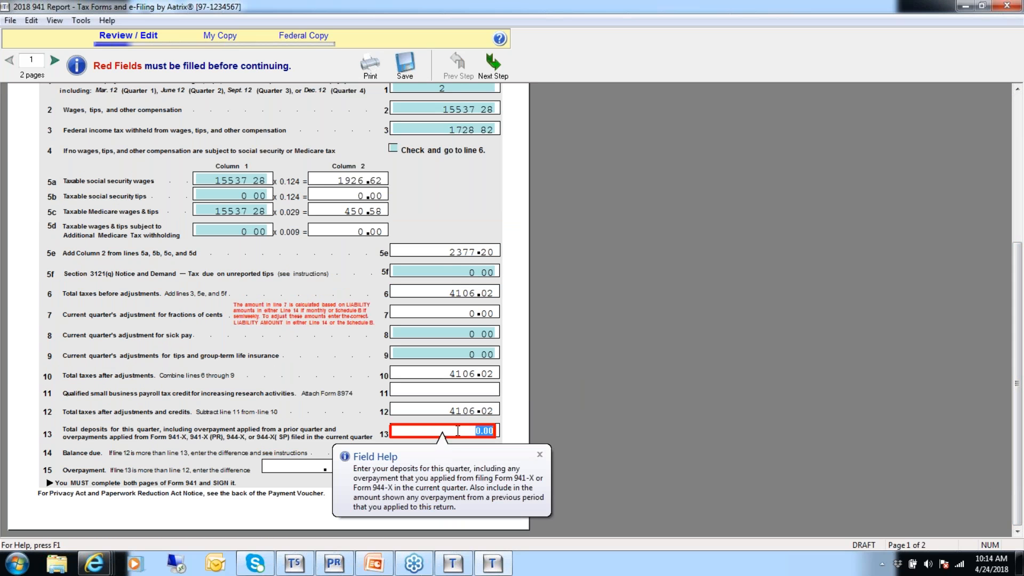
type("4106.0")
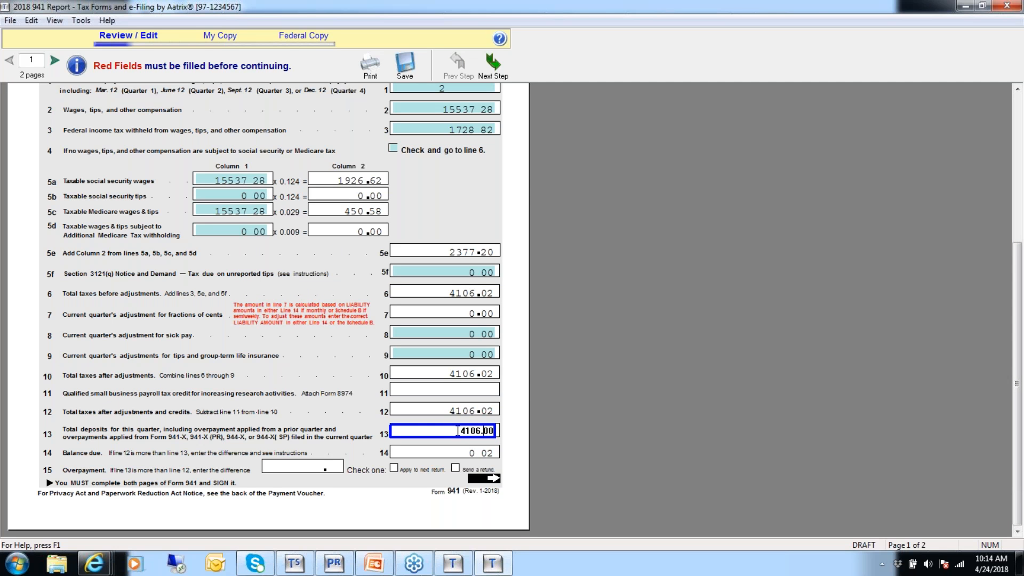
type("2")
left_click(56, 63)
left_click(104, 230)
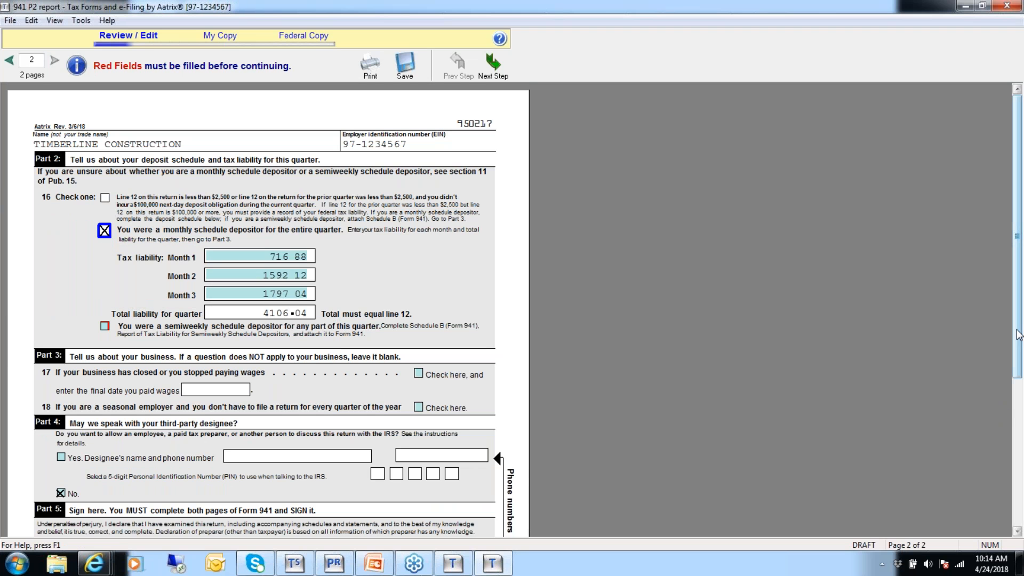
Complete the required Part 5 signature fields with the title Owner and the best daytime phone number.
scroll(1019, 335, "down", 5)
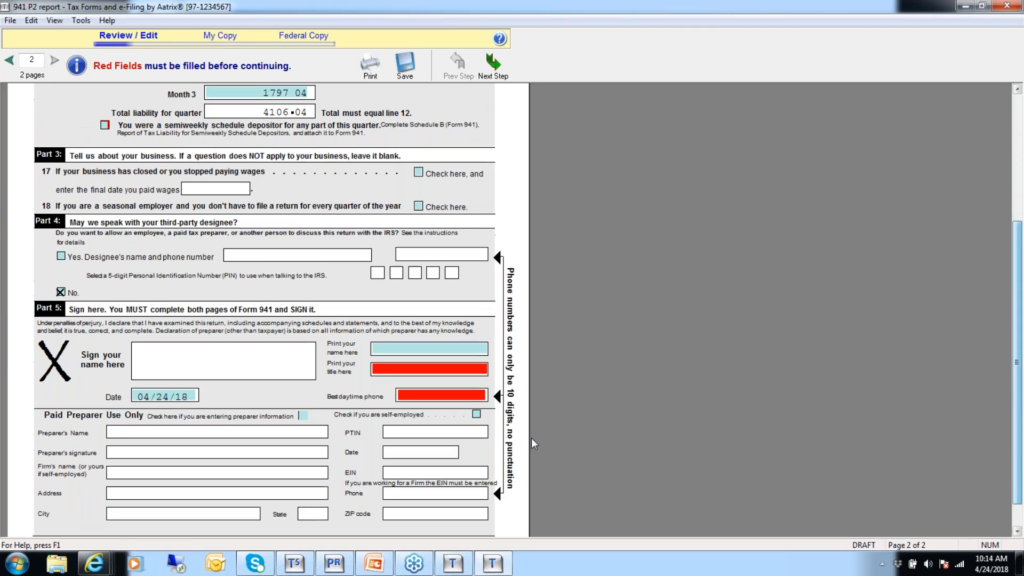
left_click(382, 373)
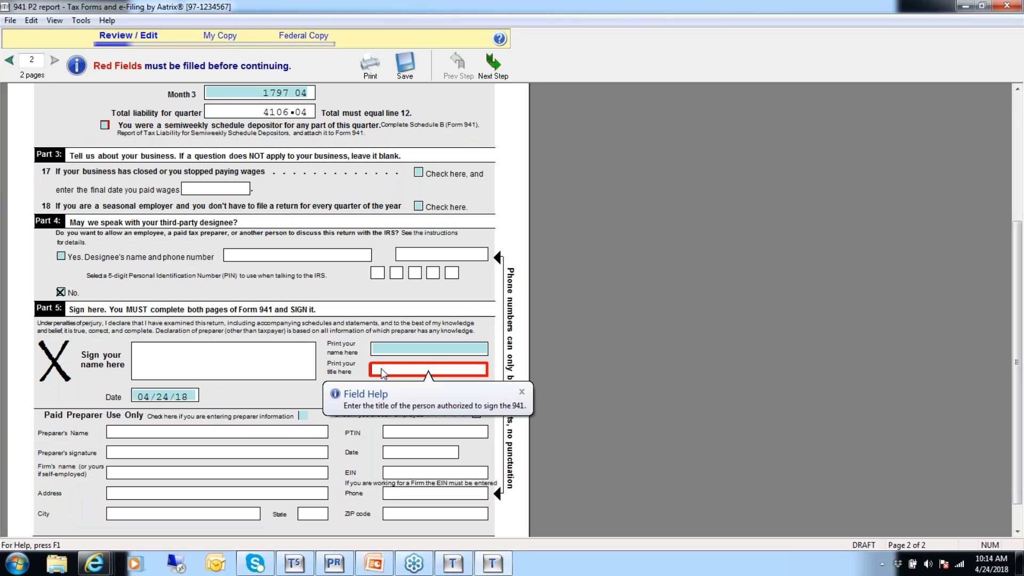
left_click(513, 397)
type("Owner")
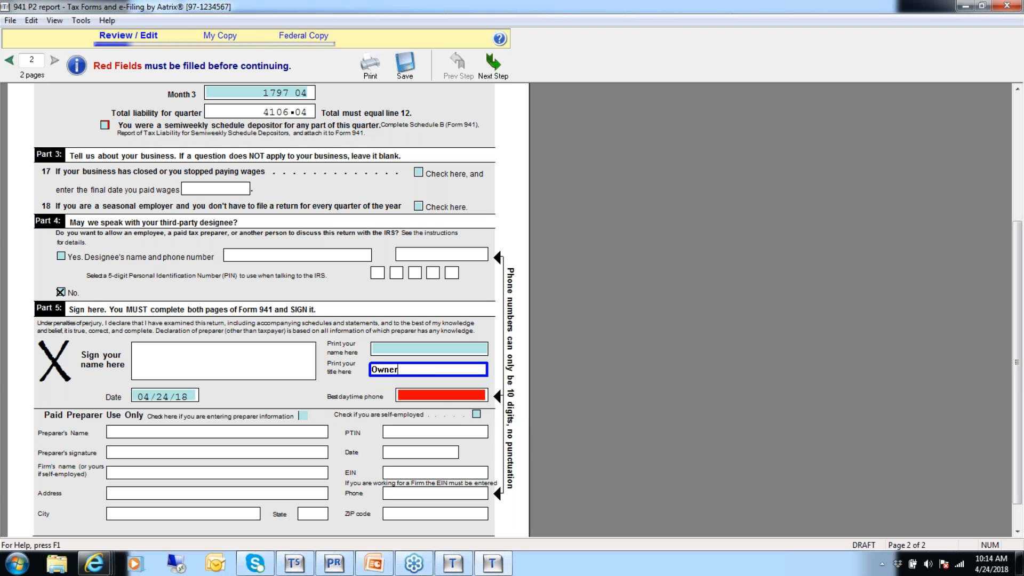
key("Tab")
key("Tab")
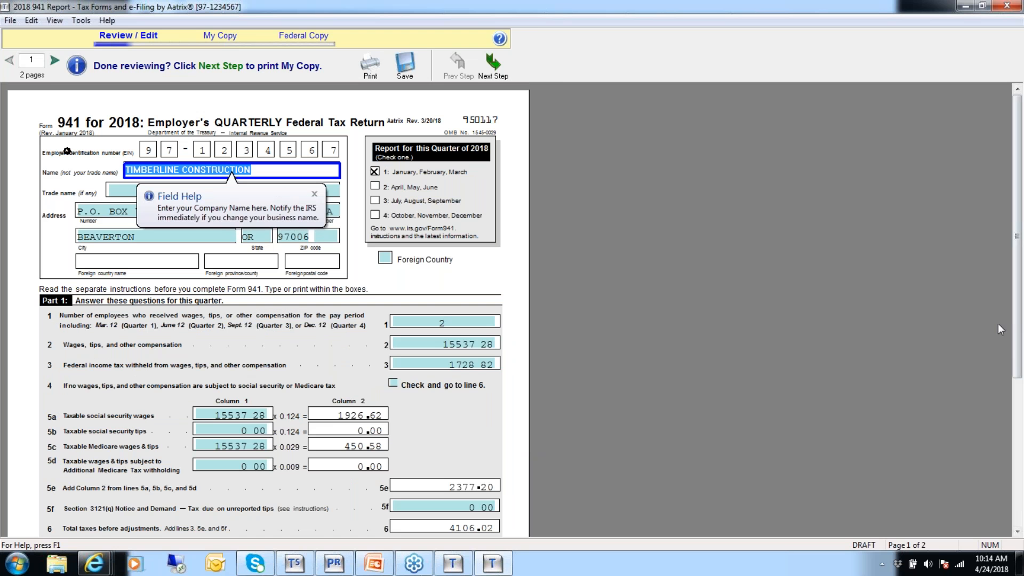
Review the recalculated page 1 amounts of Form 941, finish the review and advance to the My Copy stage.
left_click_drag(1019, 314, 979, 548)
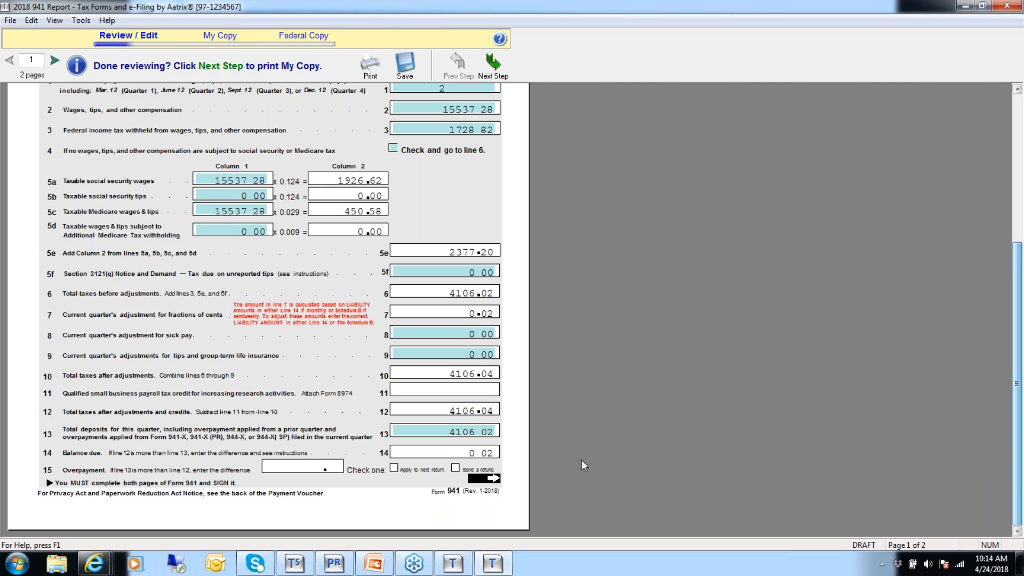
left_click_drag(1019, 424, 843, 235)
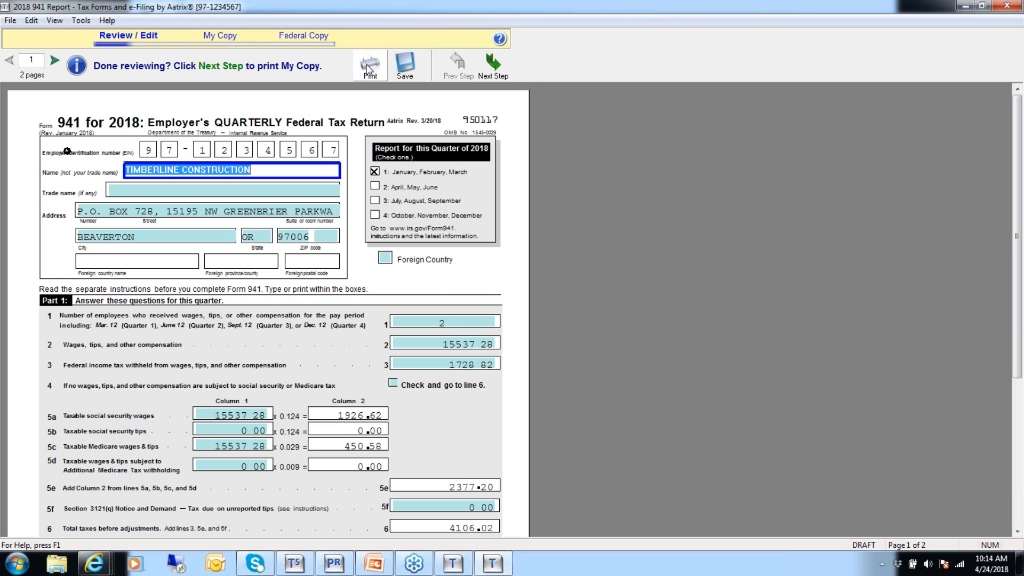
left_click(493, 67)
left_click(472, 369)
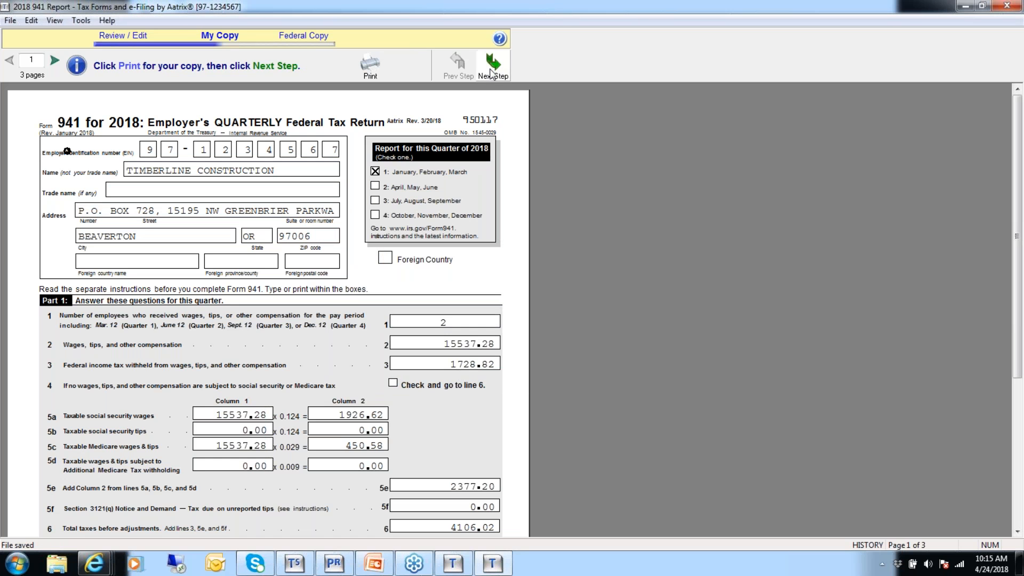